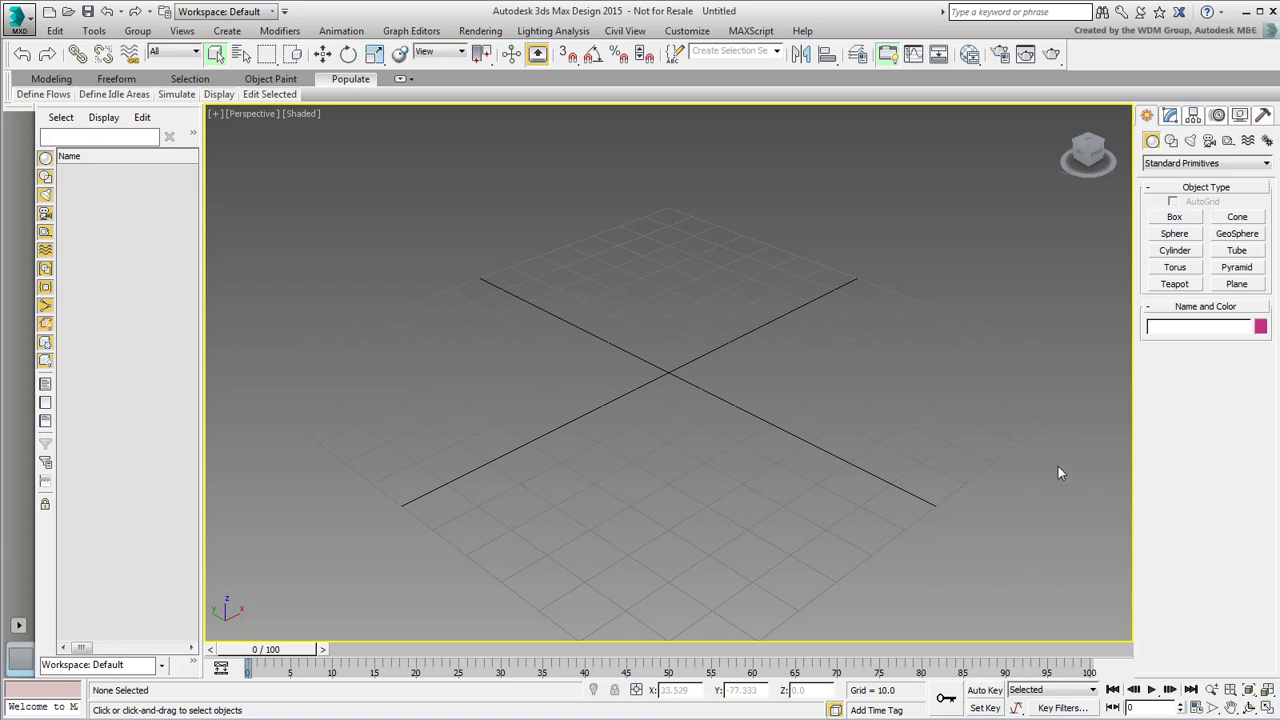
# - Minimize 3ds Max Design and launch 3ds Max 2015 from its desktop icon
pyautogui.click(1245, 12)
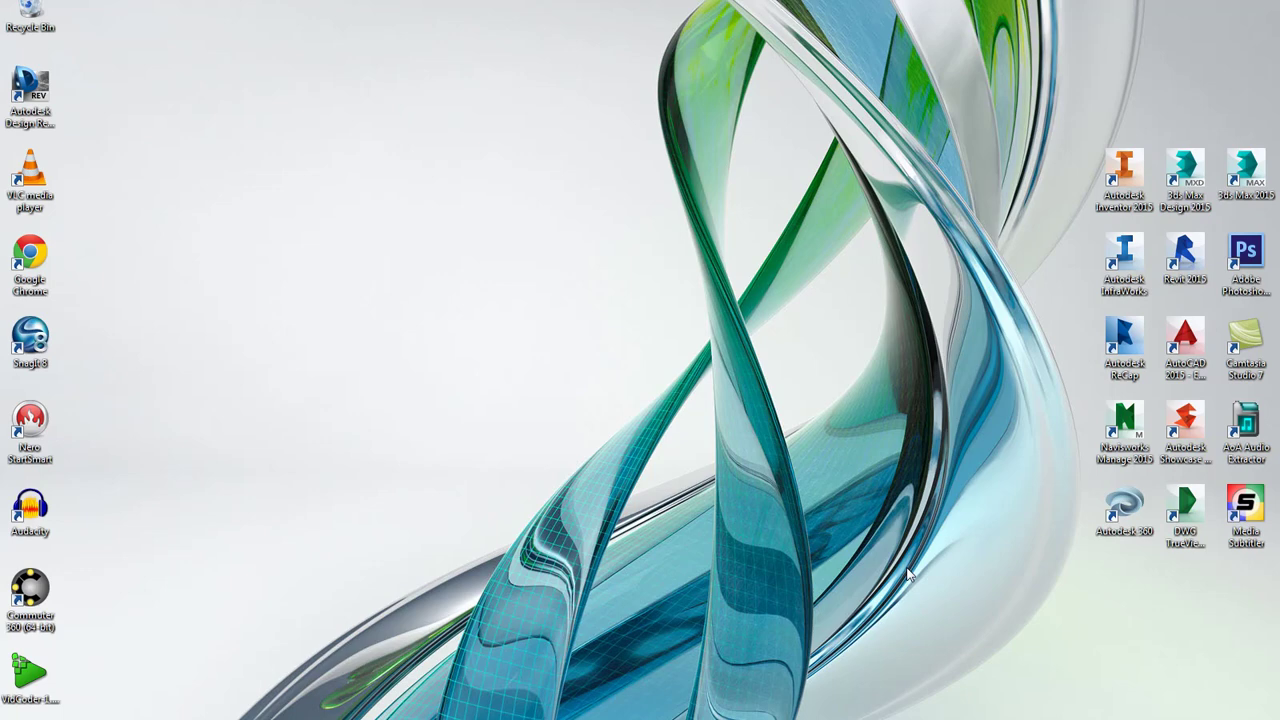
pyautogui.doubleClick(1248, 175)
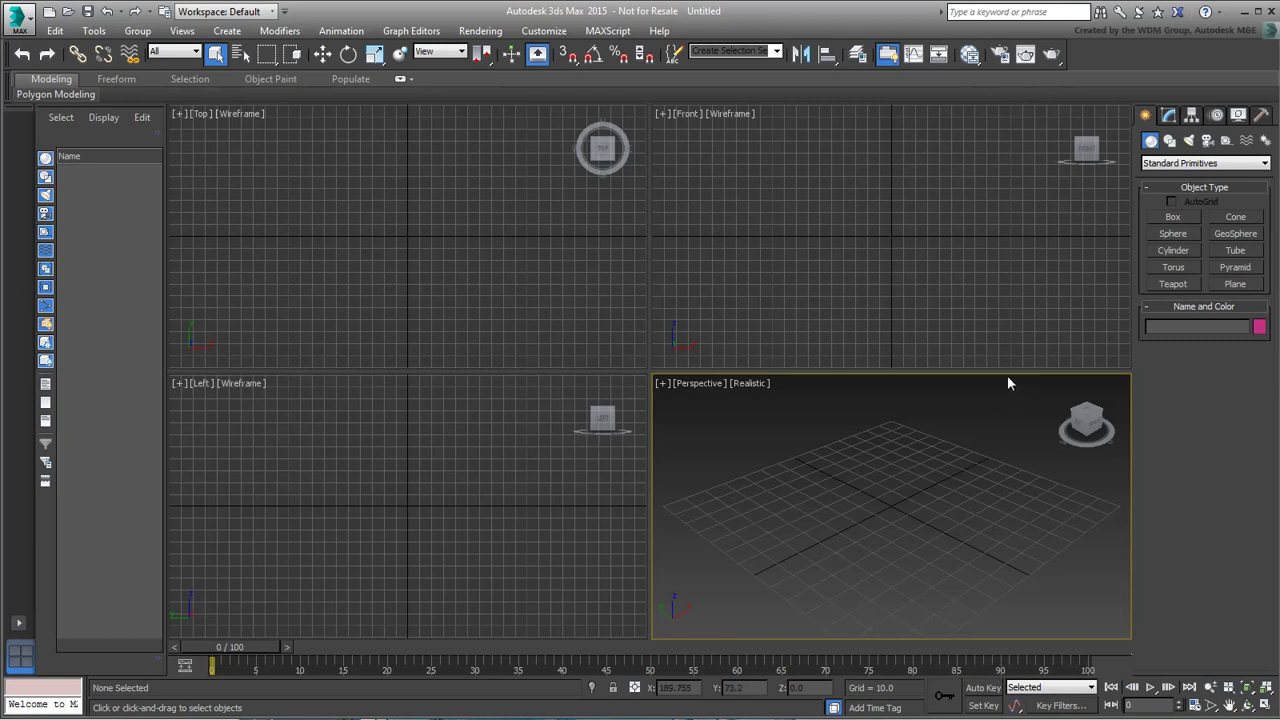
# - Apply the ame-light UI scheme with DesignVIZ.mentalray initial tool settings and acknowledge the restart notice
pyautogui.click(545, 31)
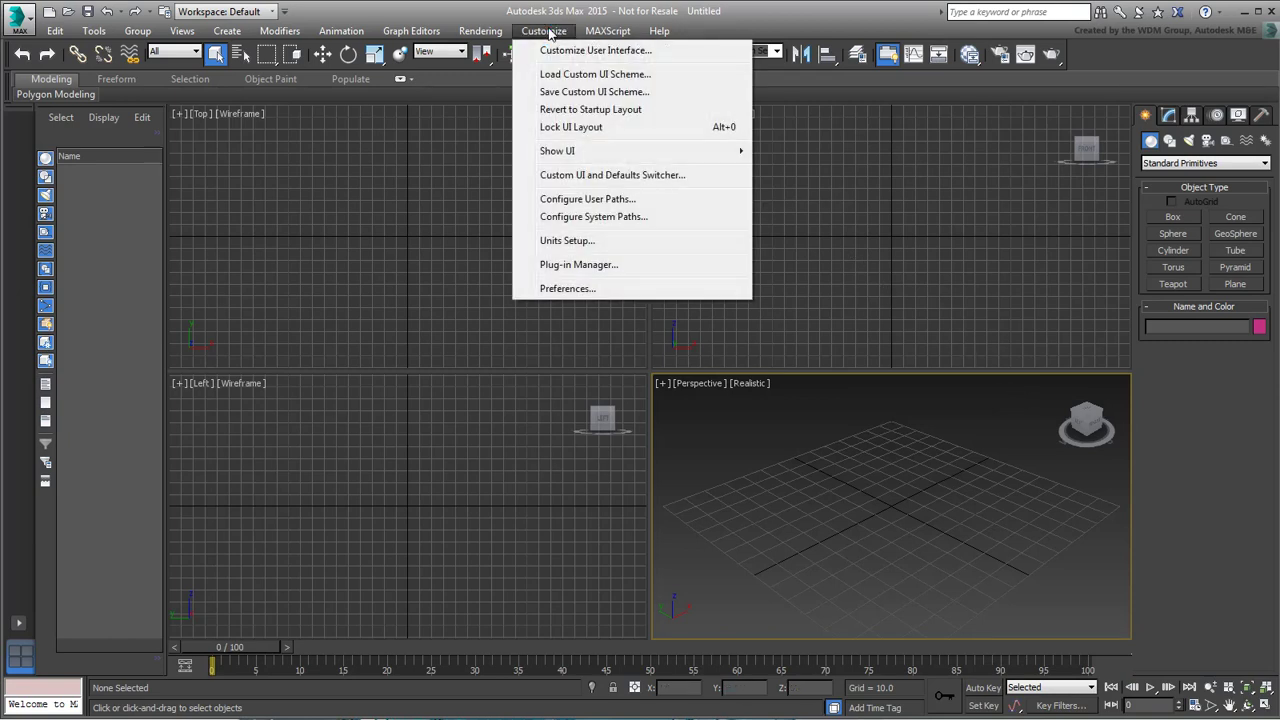
pyautogui.click(643, 175)
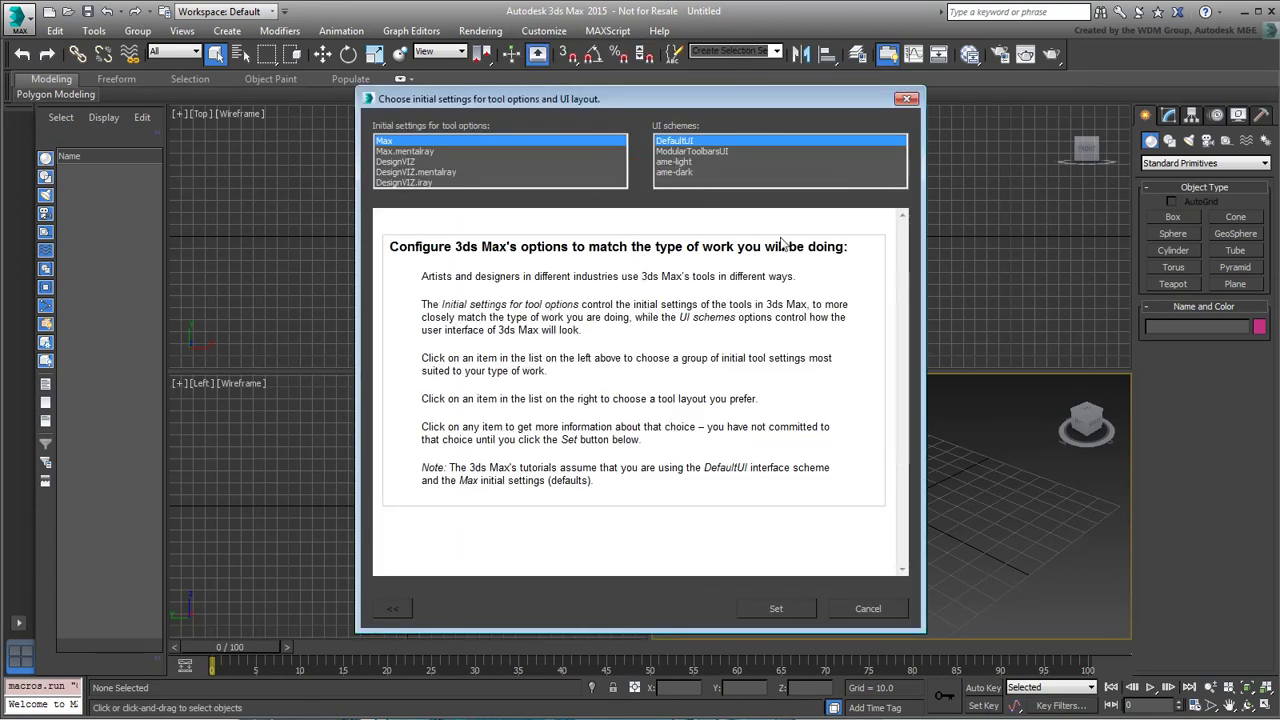
pyautogui.click(686, 164)
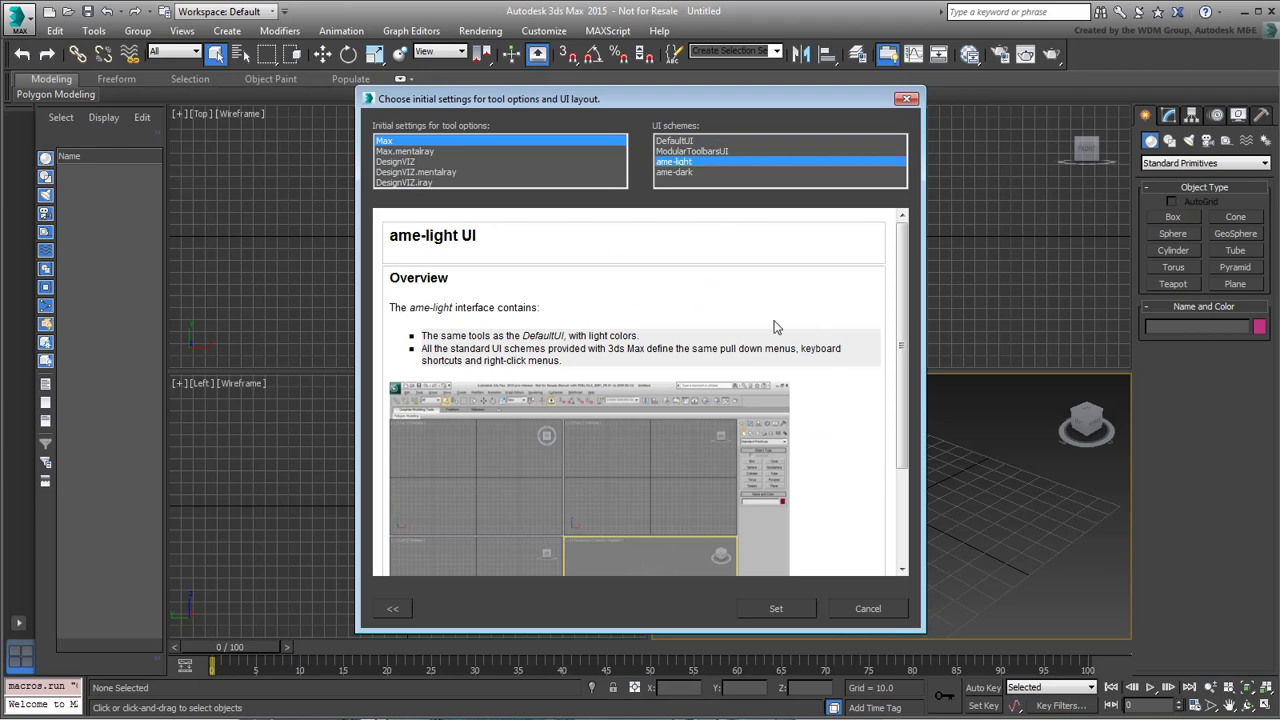
pyautogui.click(446, 174)
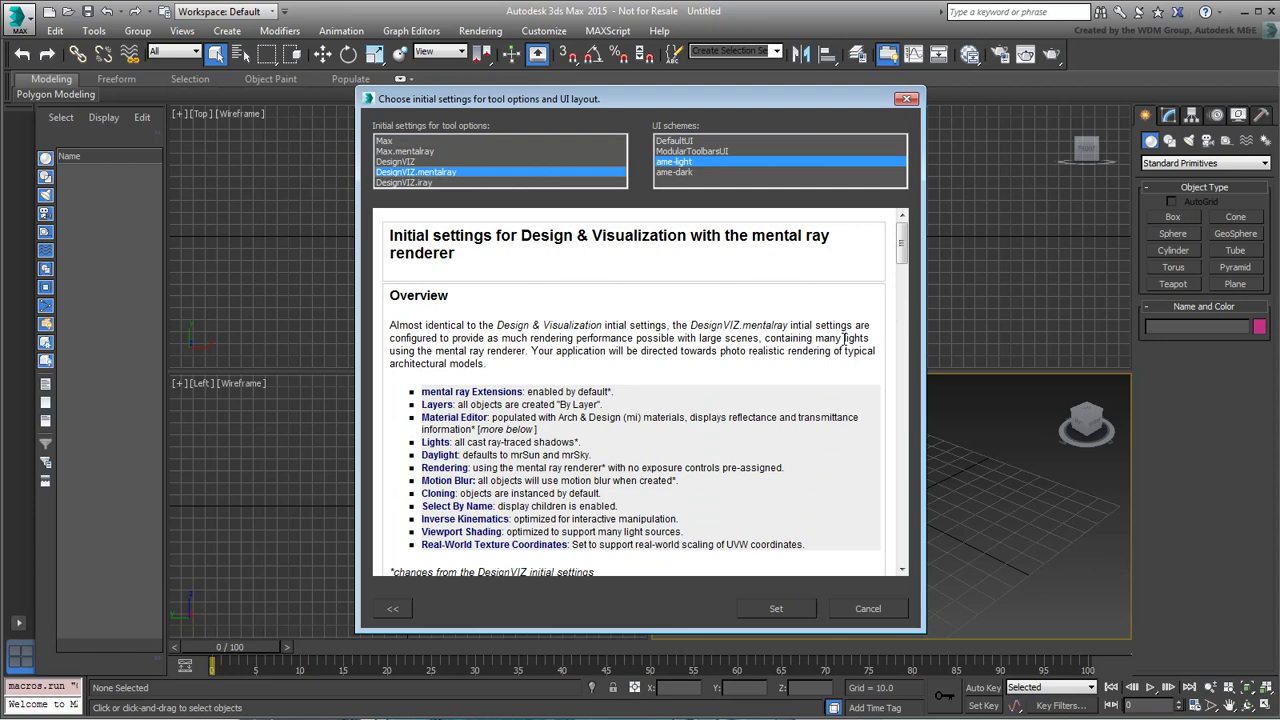
pyautogui.moveTo(903, 249); pyautogui.dragTo(895, 420)
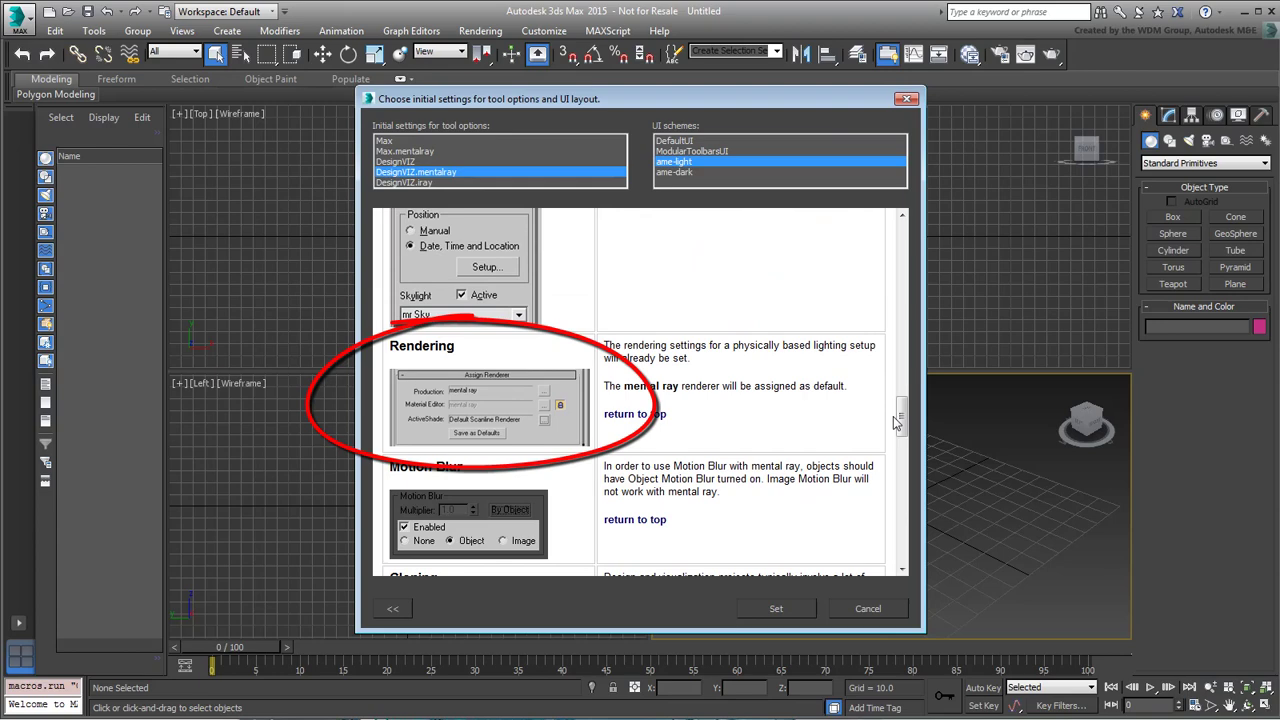
pyautogui.moveTo(901, 409); pyautogui.dragTo(902, 562)
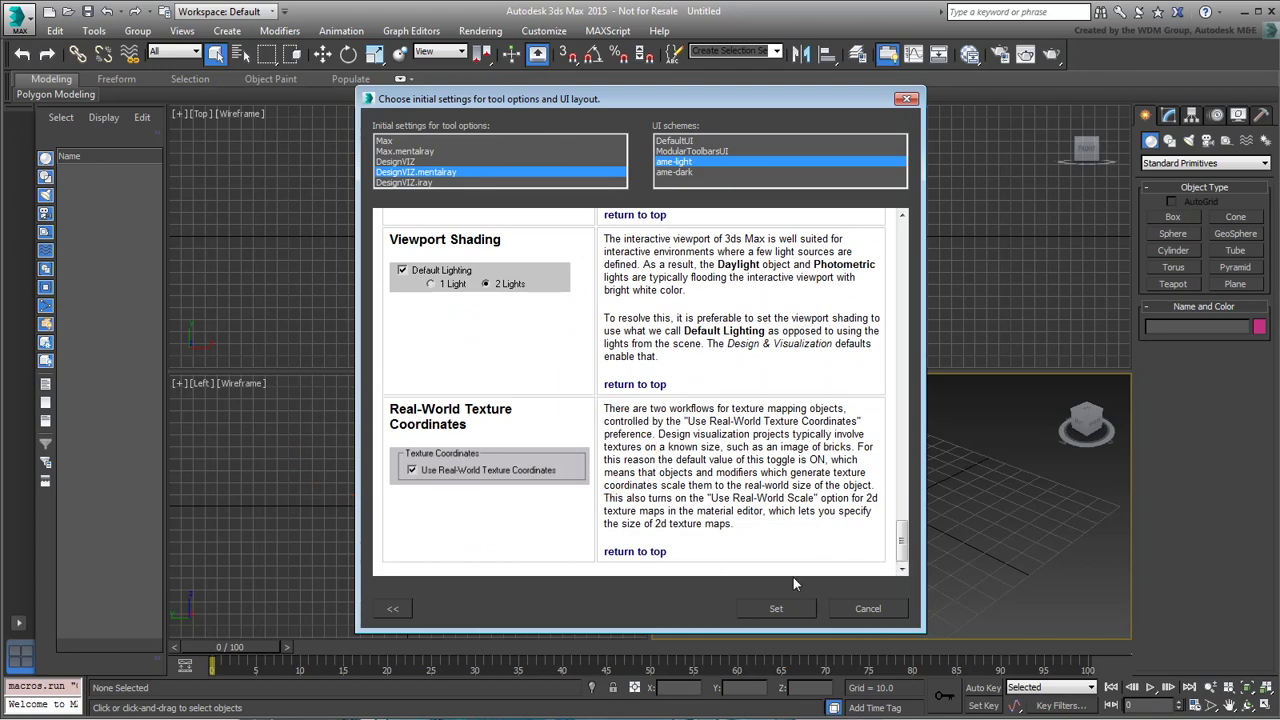
pyautogui.click(776, 608)
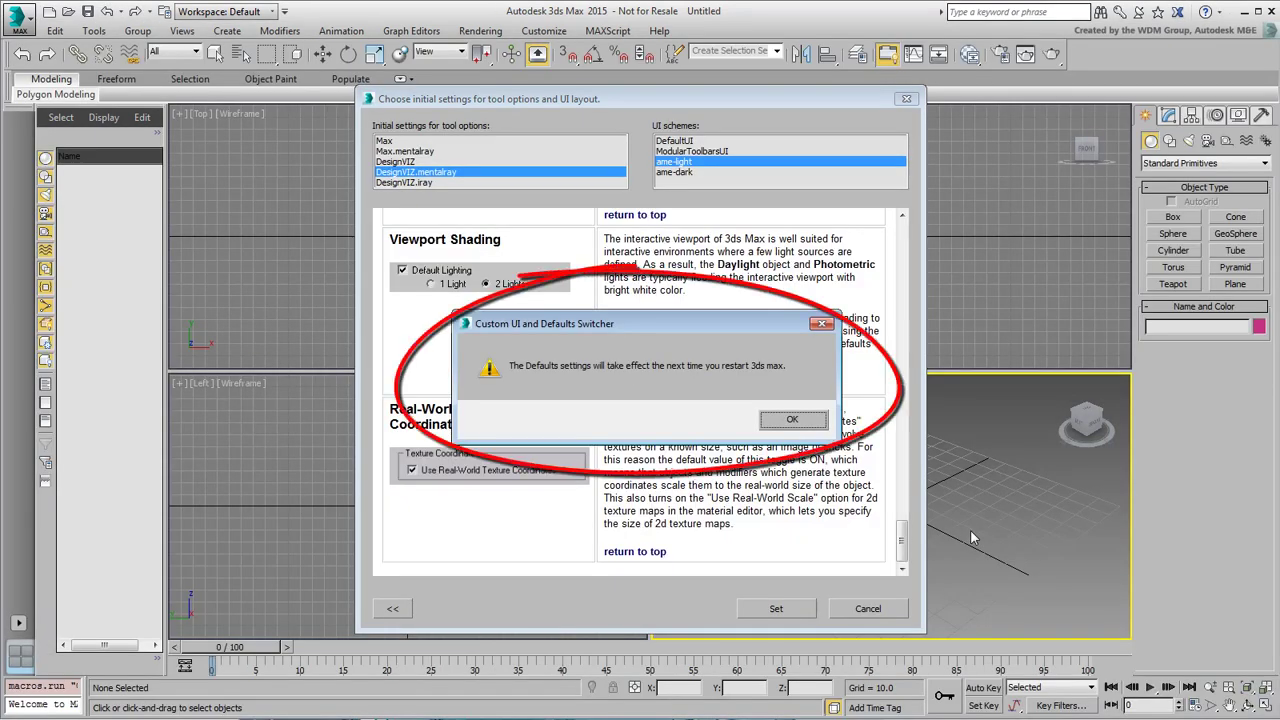
pyautogui.click(795, 422)
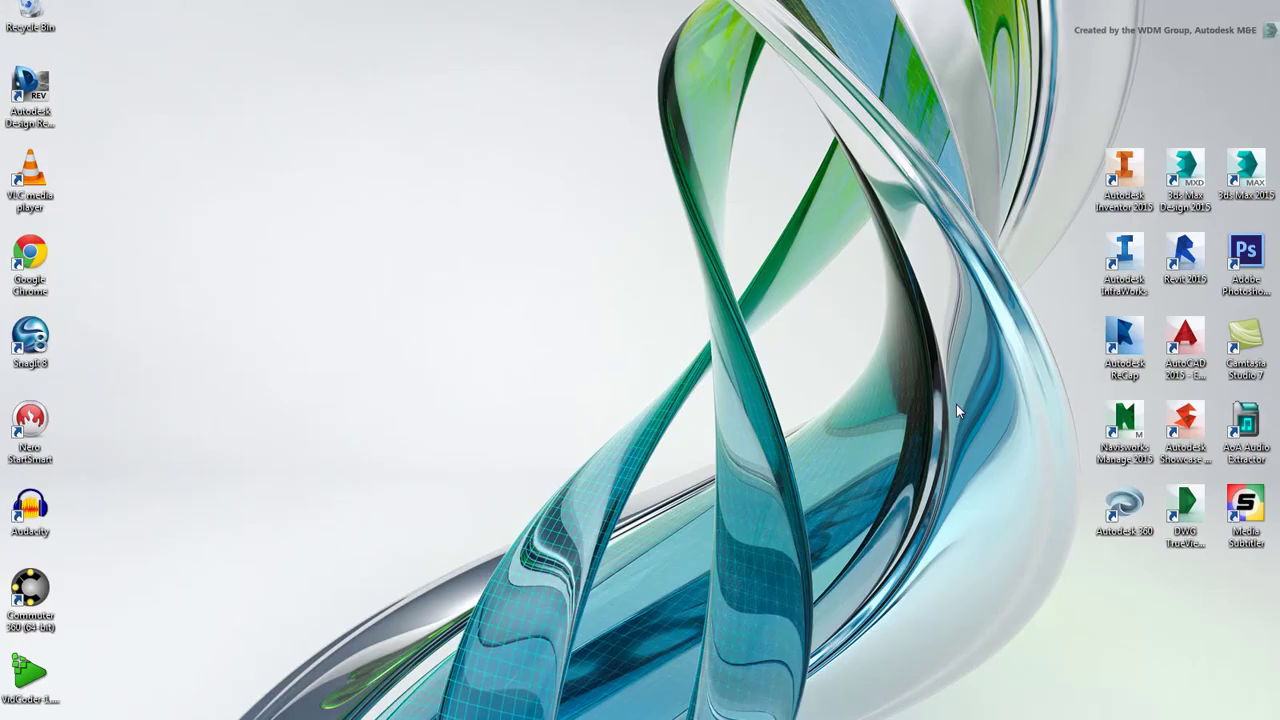
# - Relaunch 3ds Max 2015 and apply the ame-dark scheme with Max initial tool settings
pyautogui.doubleClick(1245, 175)
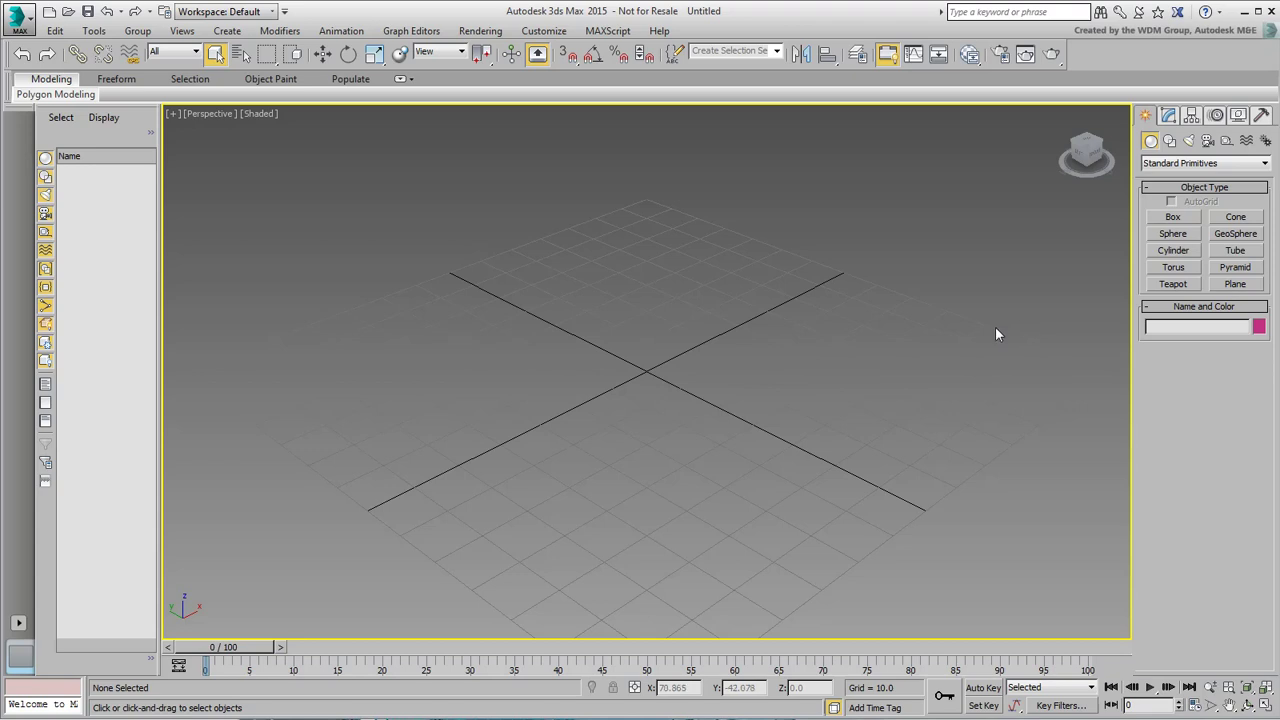
pyautogui.click(544, 31)
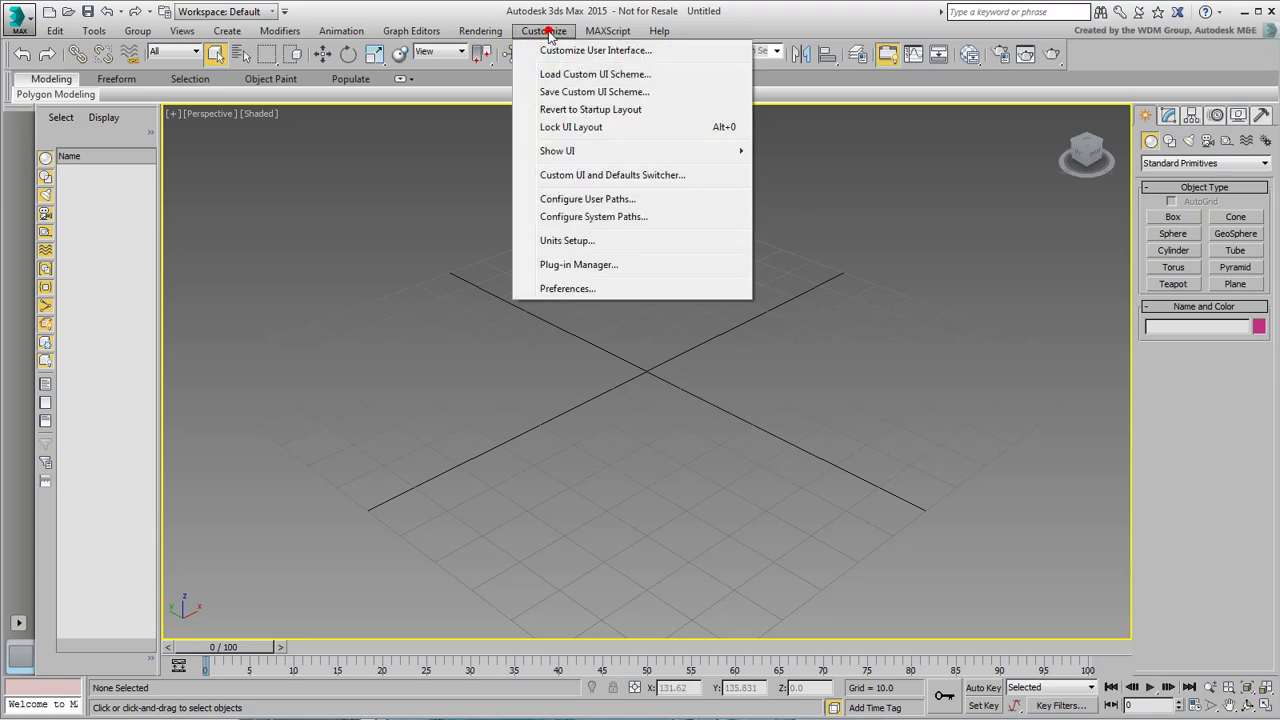
pyautogui.click(683, 177)
pyautogui.click(684, 172)
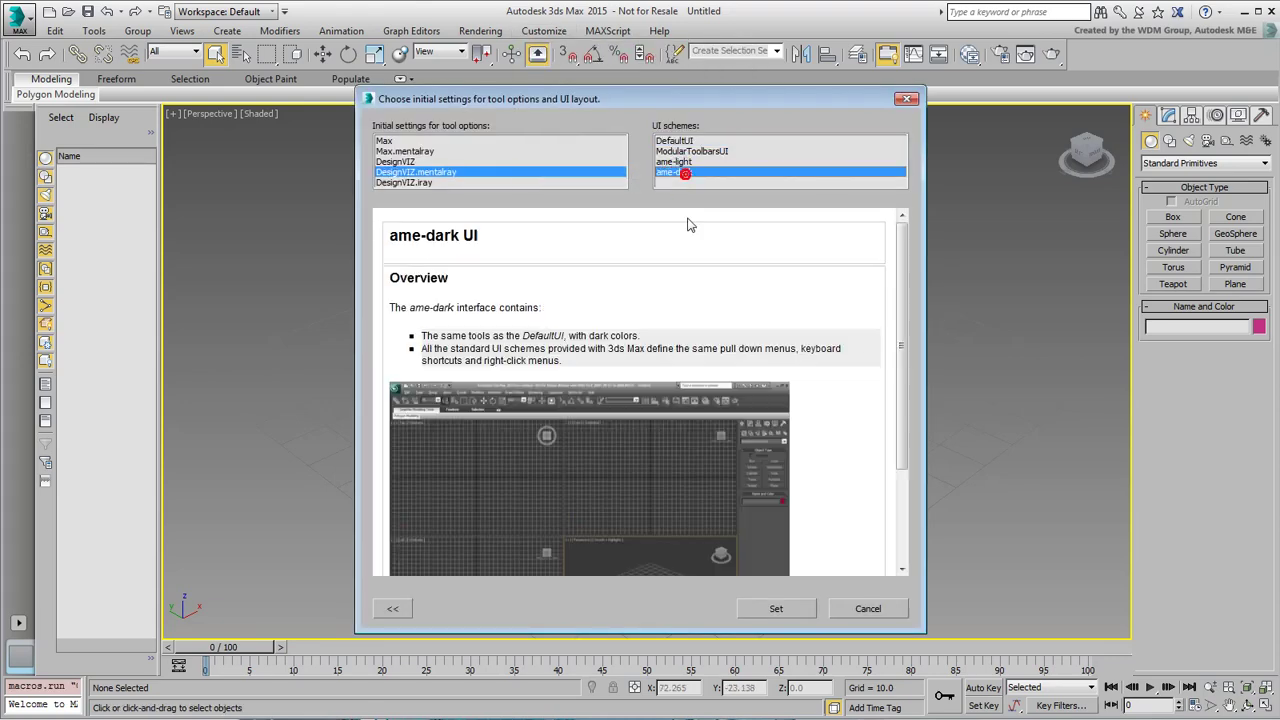
pyautogui.click(398, 141)
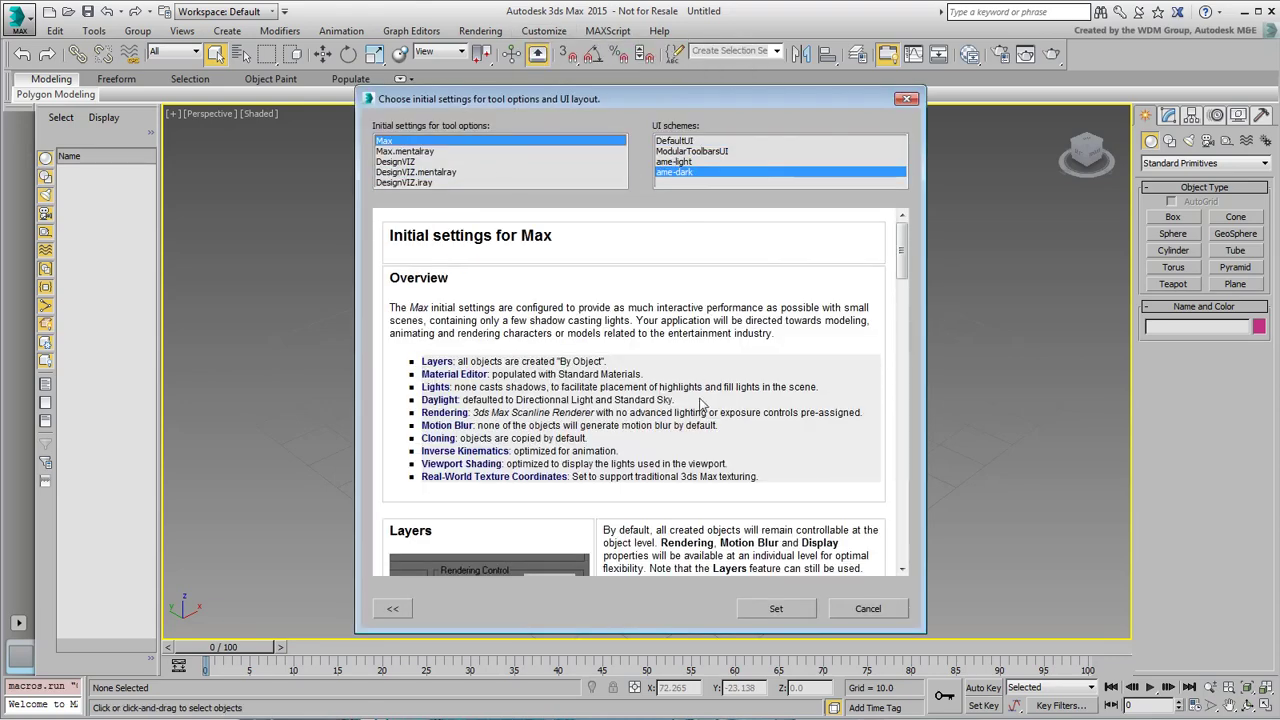
pyautogui.click(776, 608)
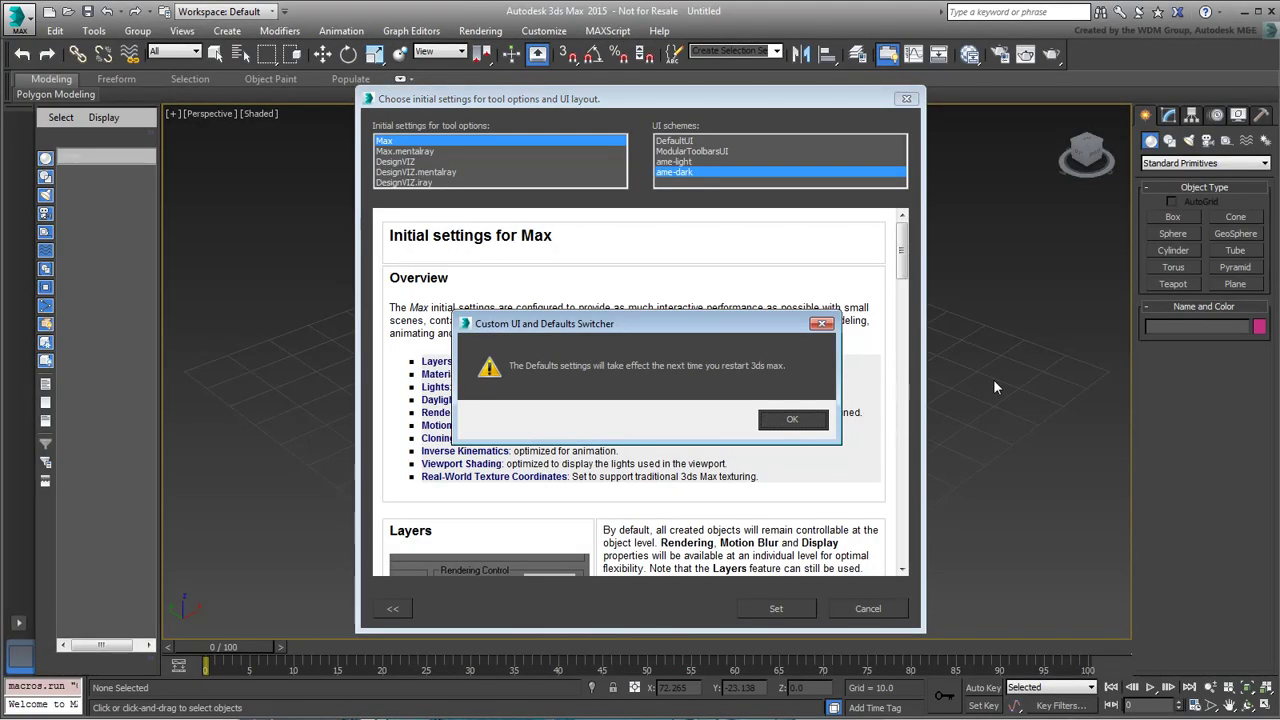
pyautogui.click(802, 420)
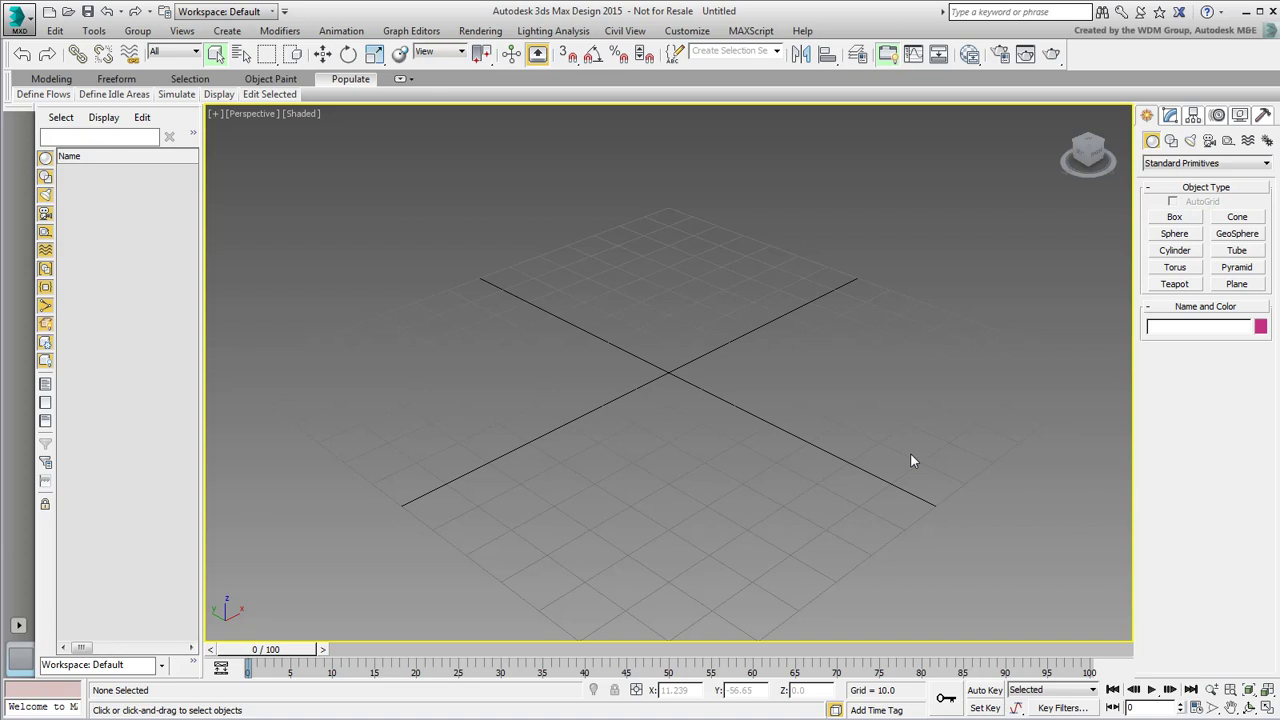
# - Minimize the 3ds Max Design window to reach the desktop
pyautogui.click(1246, 10)
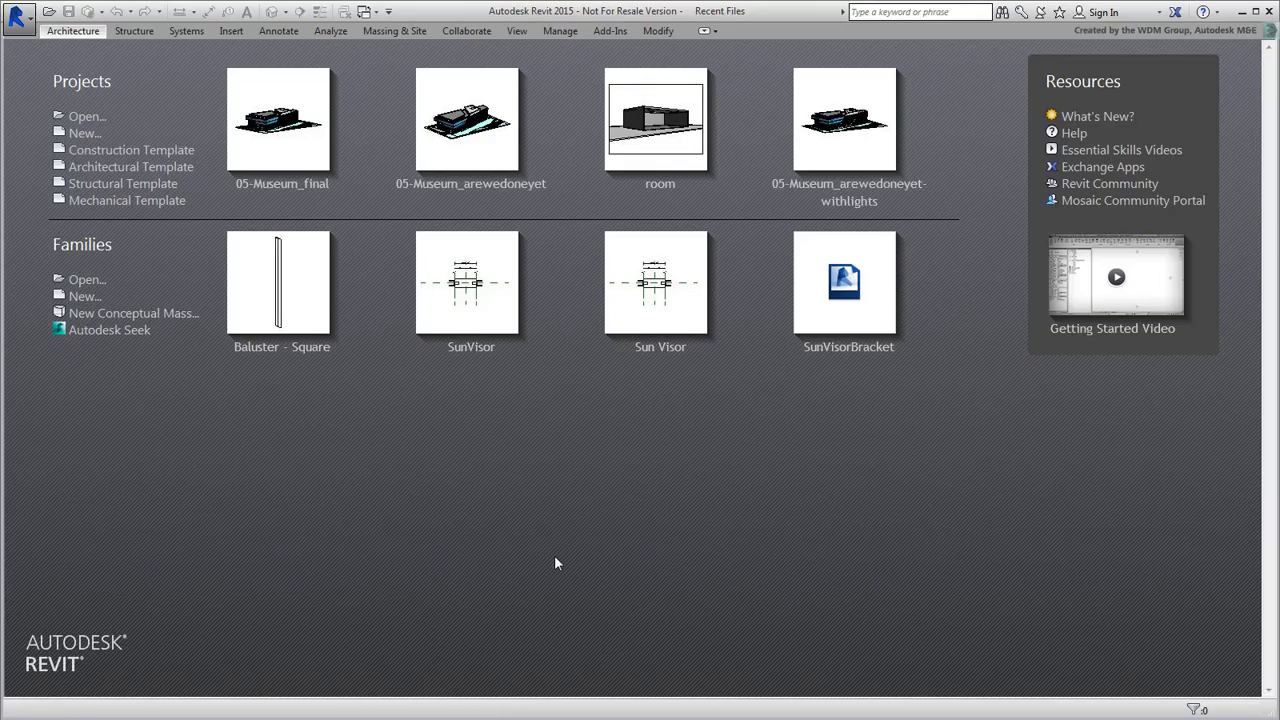
# - Create a new Revit project using Templates > US Imperial > default.rte as the template
pyautogui.click(84, 133)
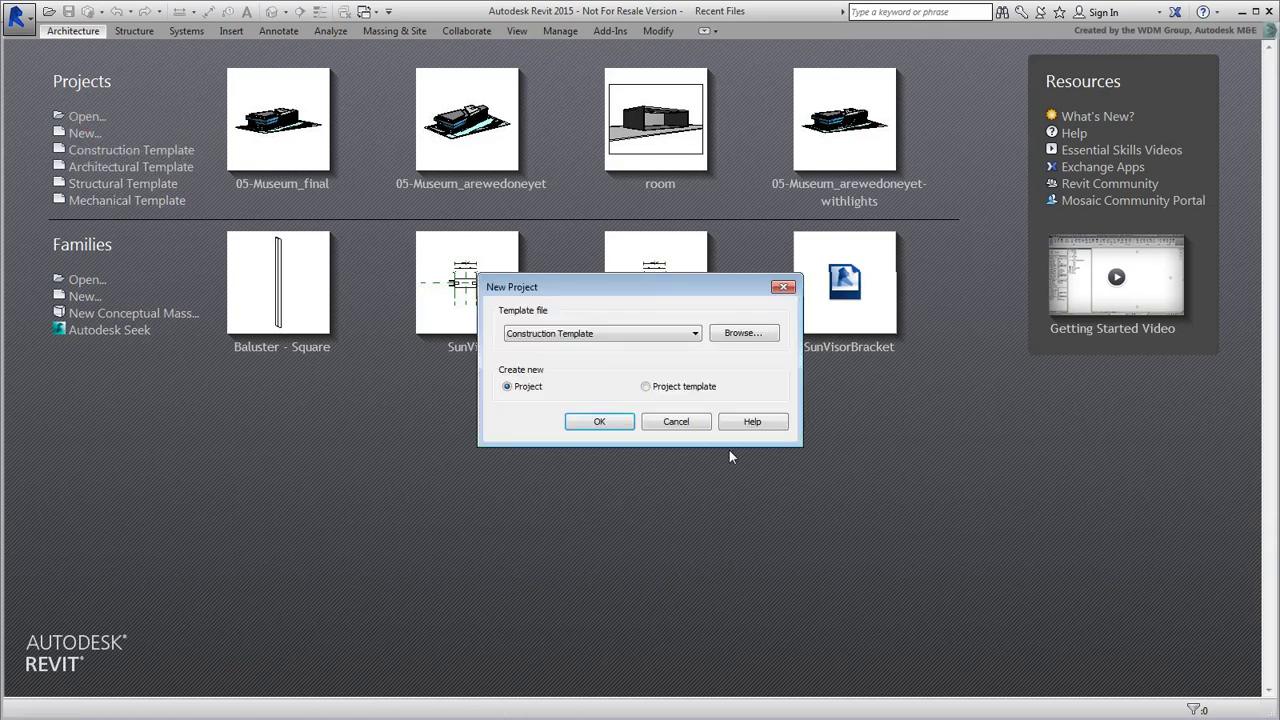
pyautogui.click(695, 336)
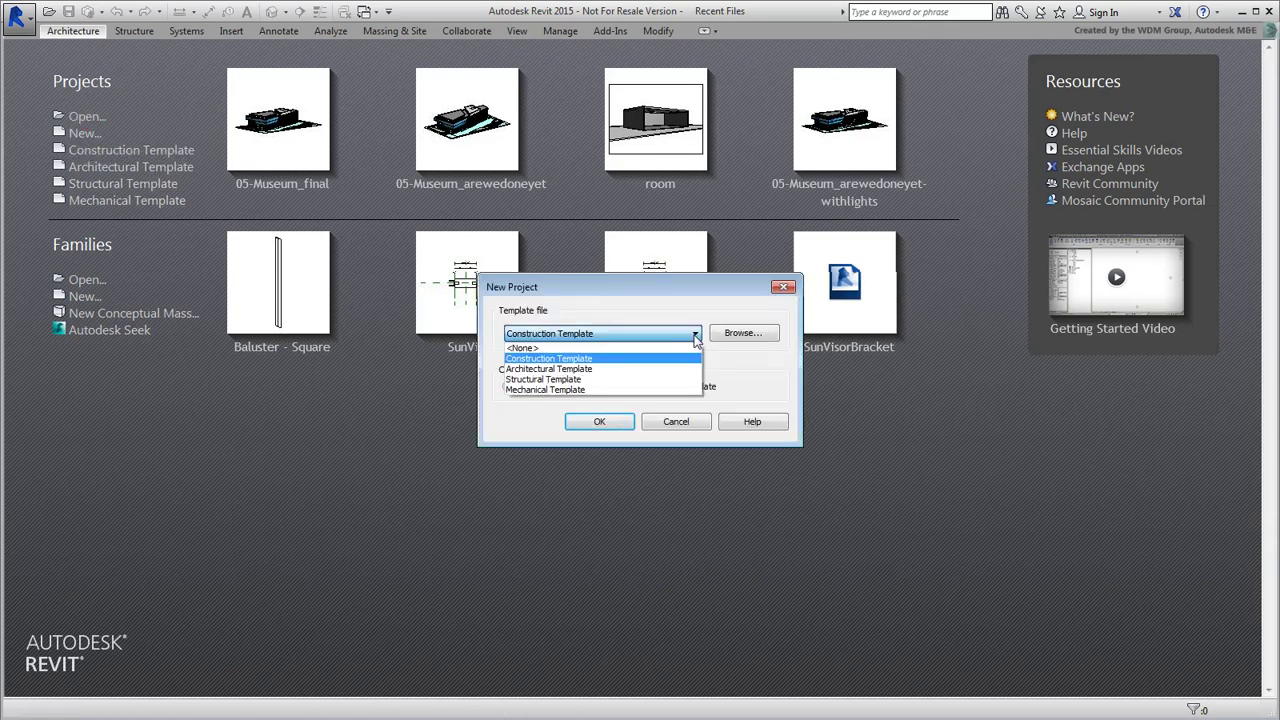
pyautogui.click(695, 337)
pyautogui.click(743, 333)
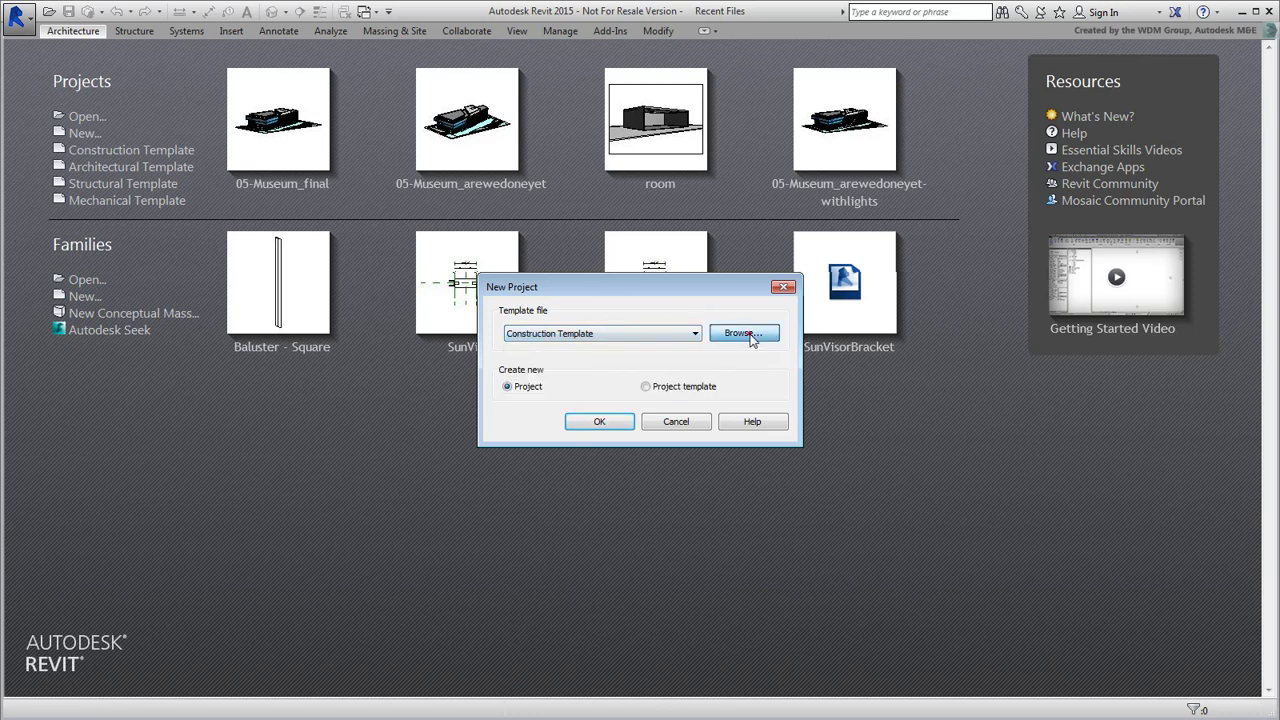
pyautogui.click(748, 126)
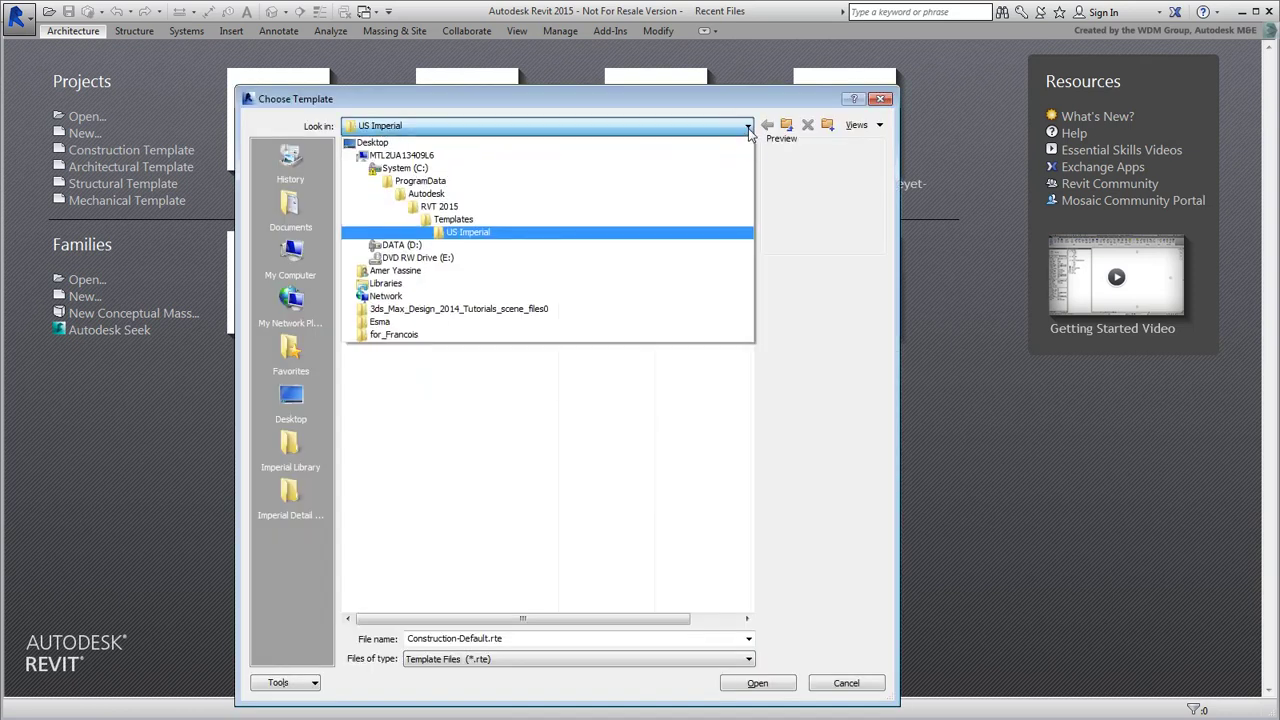
pyautogui.click(462, 214)
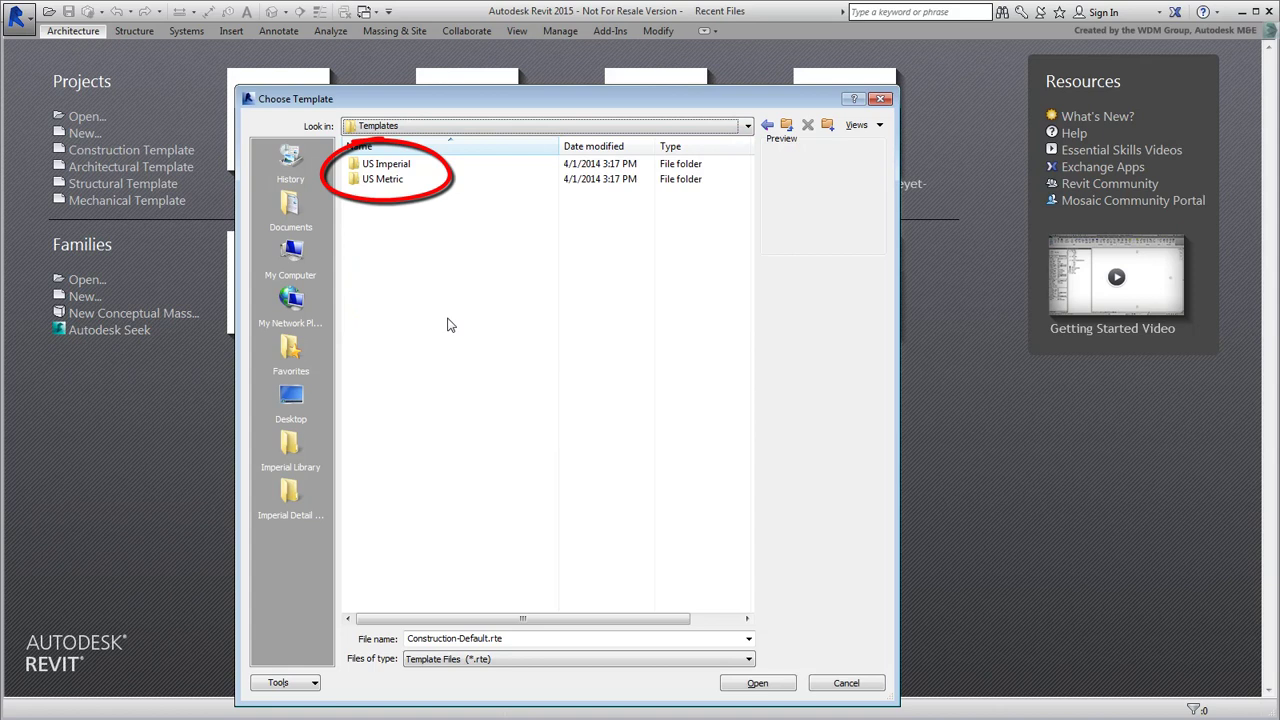
pyautogui.doubleClick(385, 163)
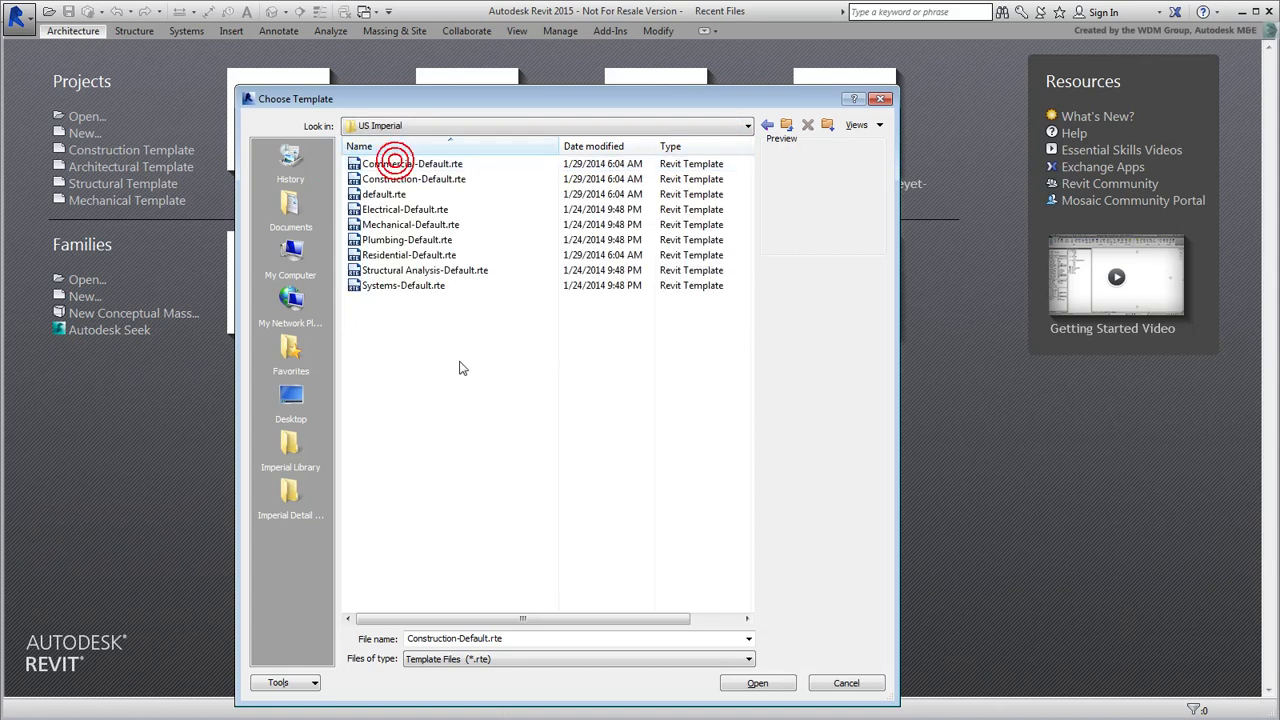
pyautogui.click(384, 194)
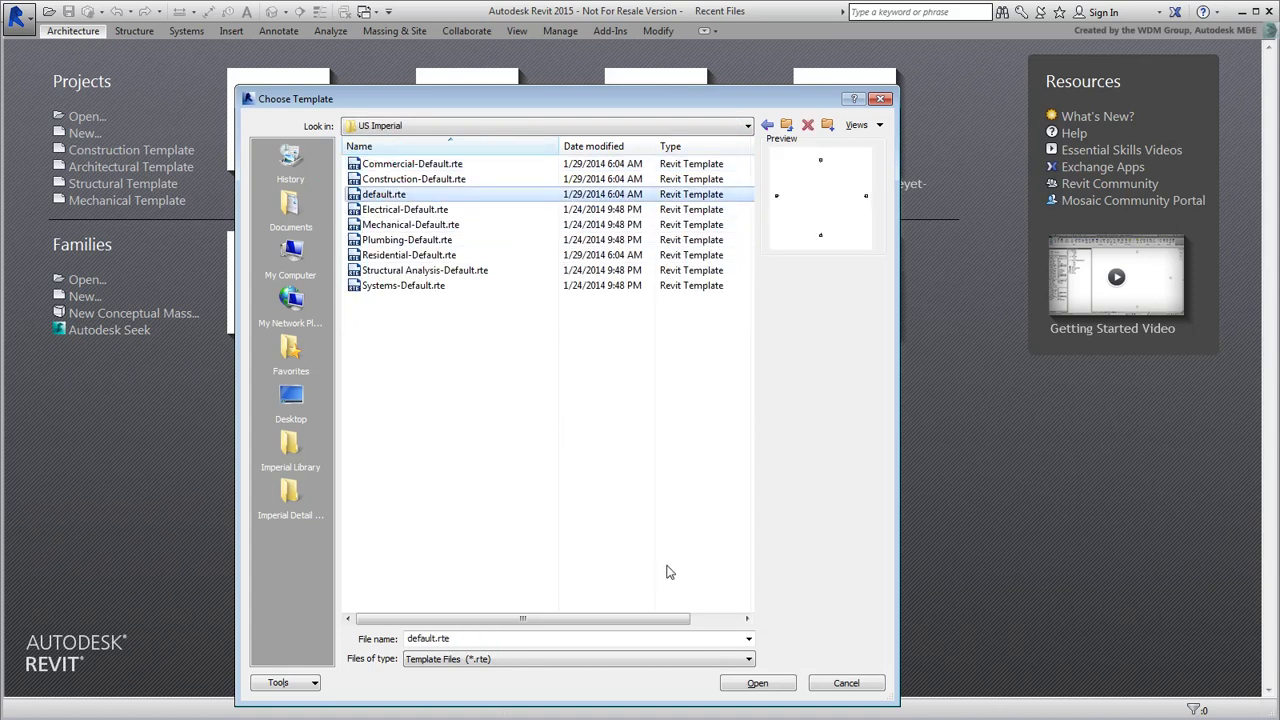
pyautogui.click(758, 684)
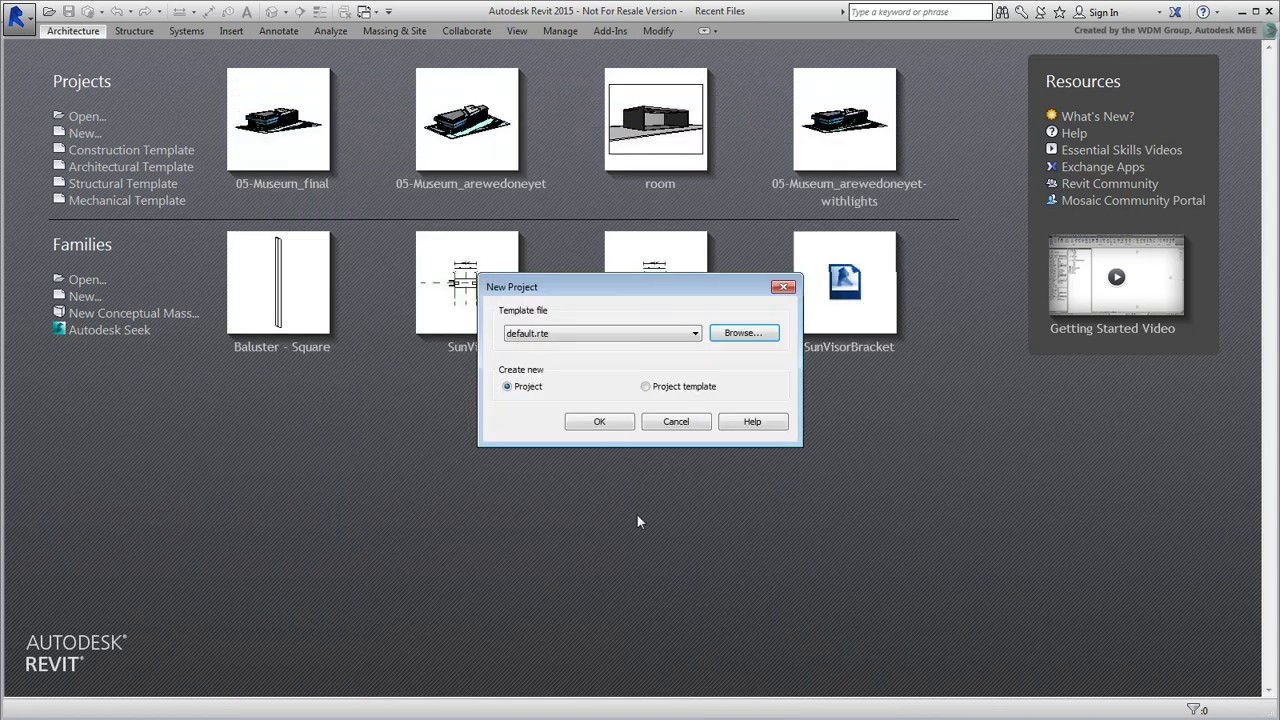
pyautogui.click(600, 422)
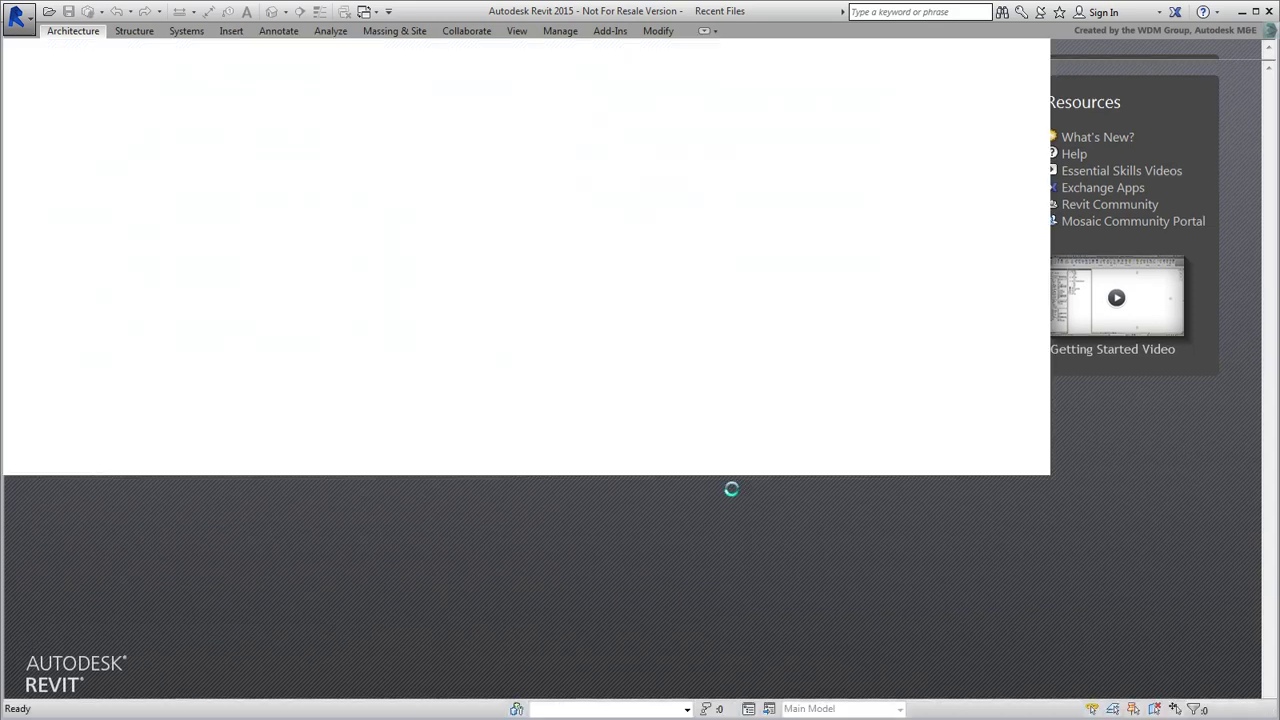
# - Switch the Level 1 view scale to 1/4", then 1", ending at 1/8" = 1'-0"
pyautogui.click(300, 691)
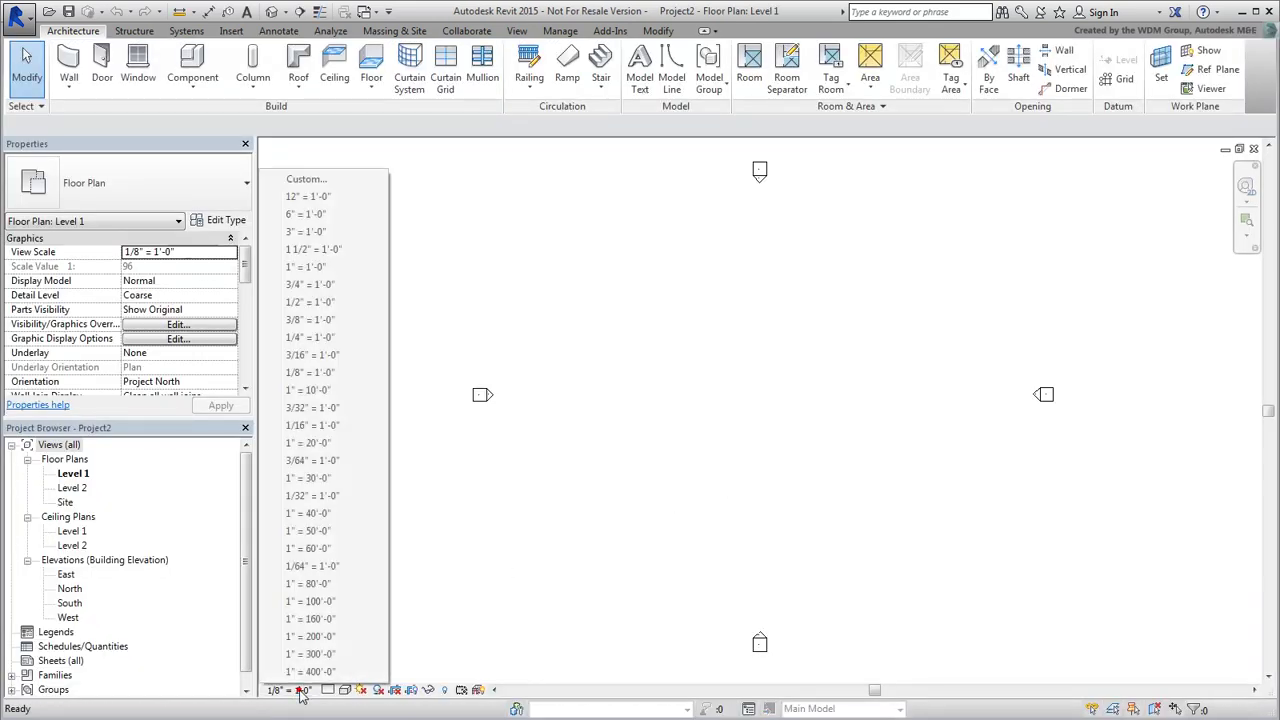
pyautogui.click(325, 338)
pyautogui.click(300, 690)
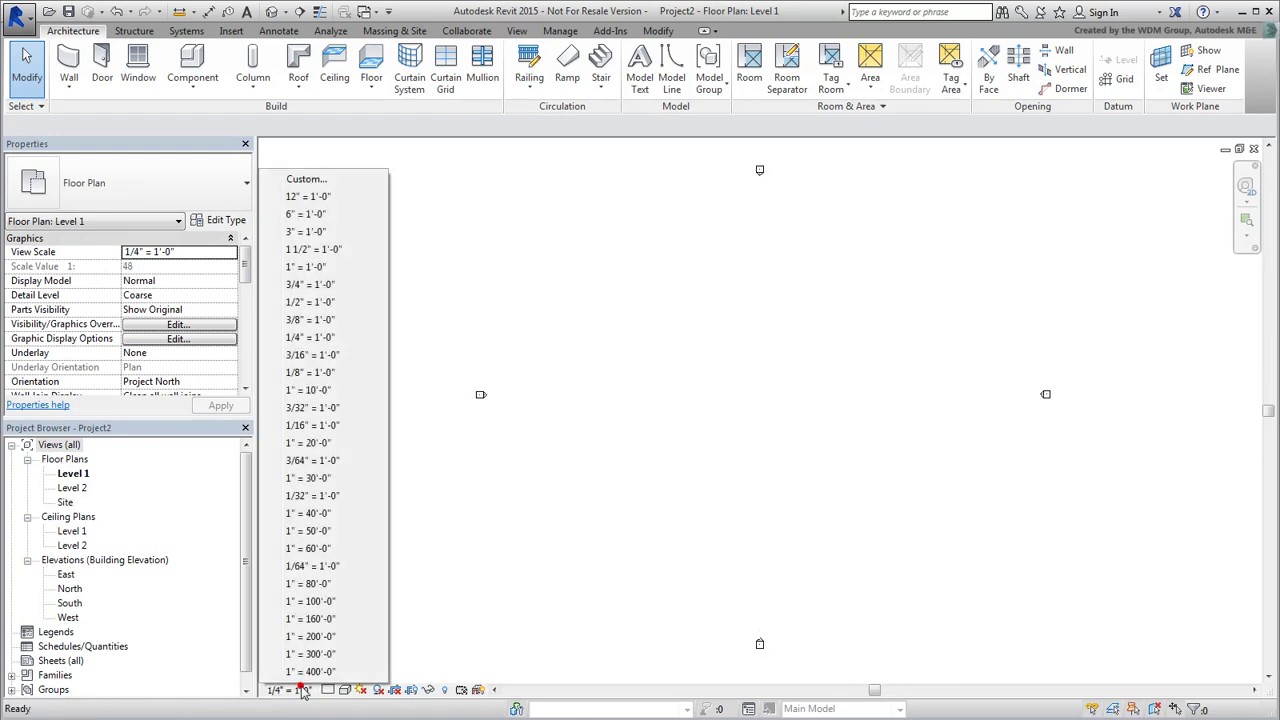
pyautogui.click(321, 267)
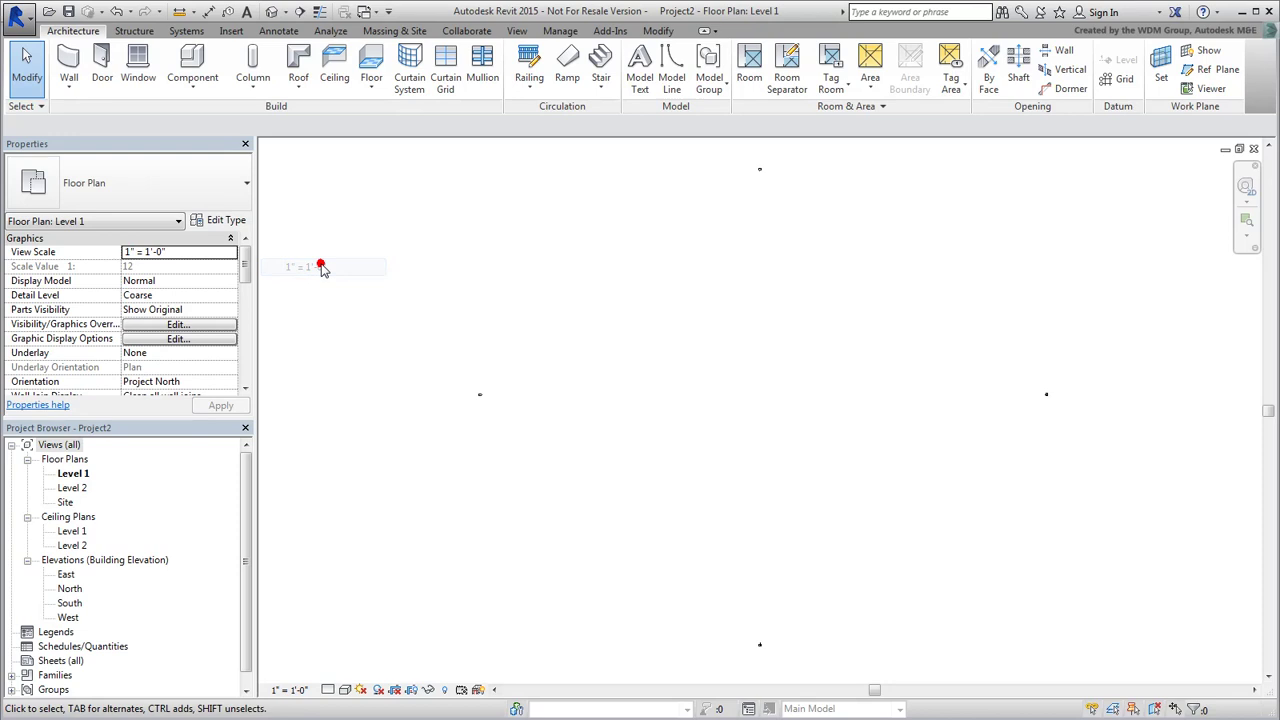
pyautogui.click(297, 690)
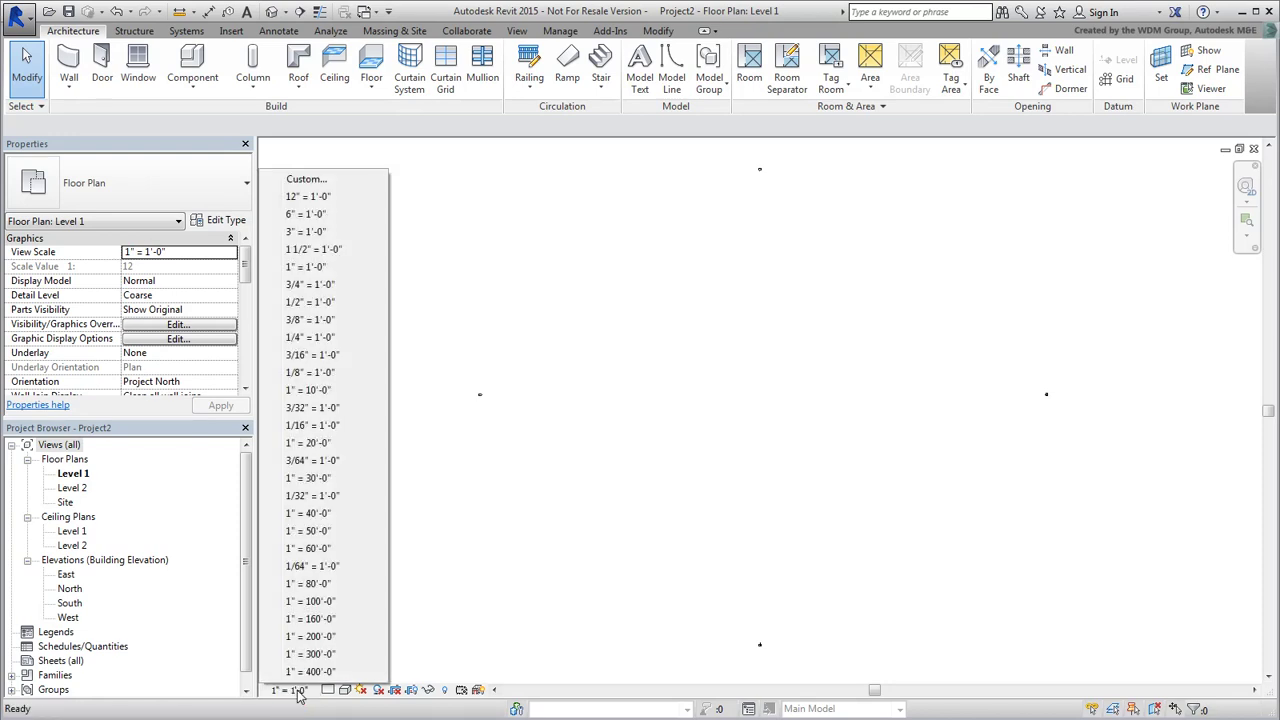
pyautogui.click(325, 374)
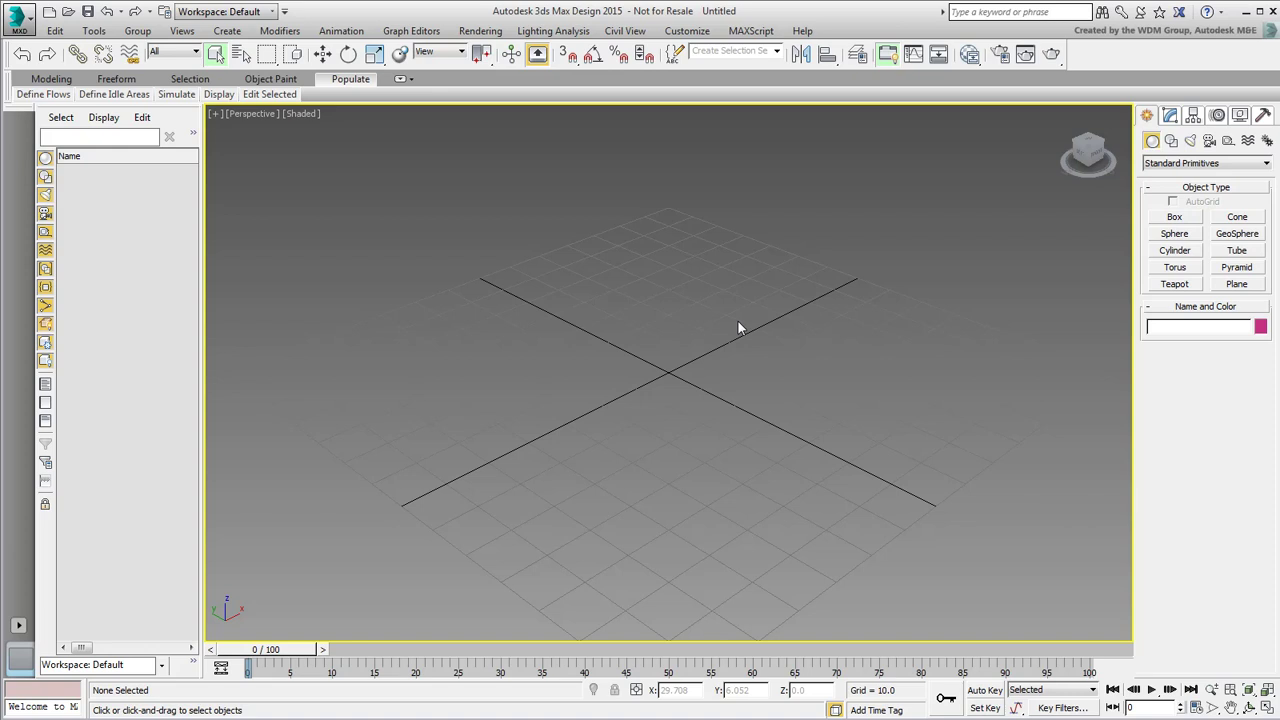
# - Set the 3ds Max Design system unit scale to 1 Unit = 1.0 Feet in Units Setup
pyautogui.click(688, 32)
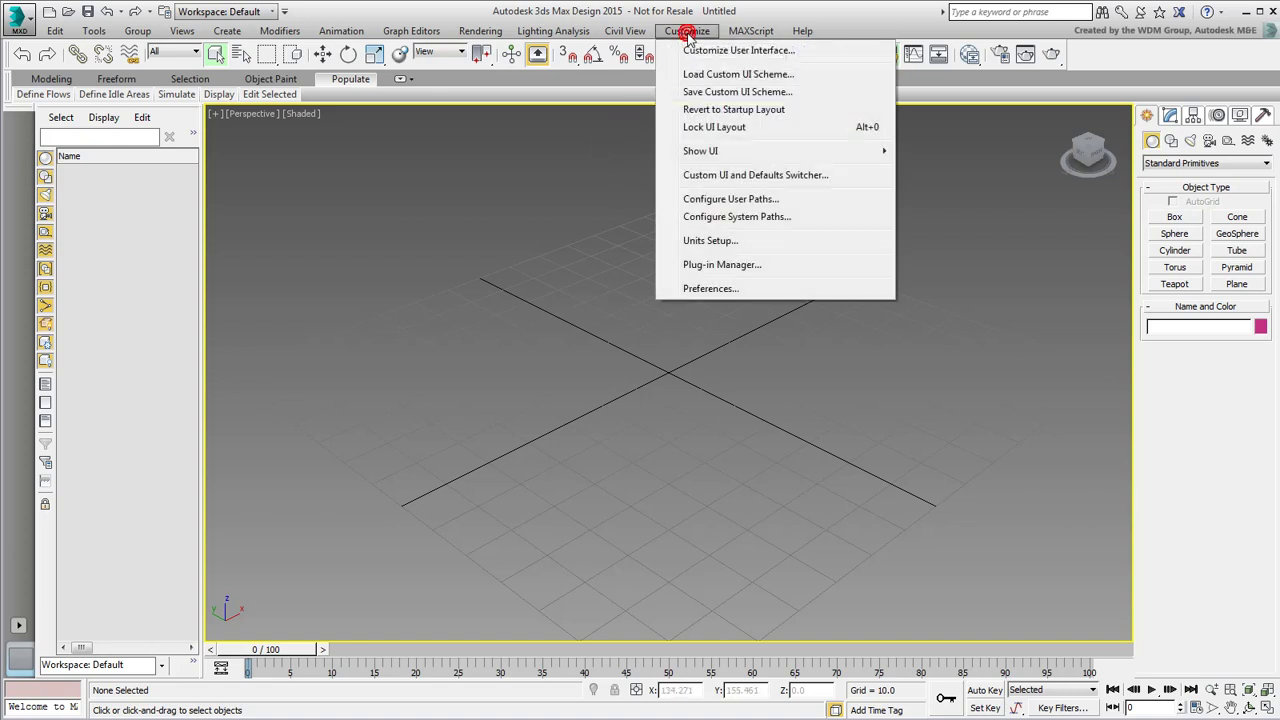
pyautogui.click(740, 242)
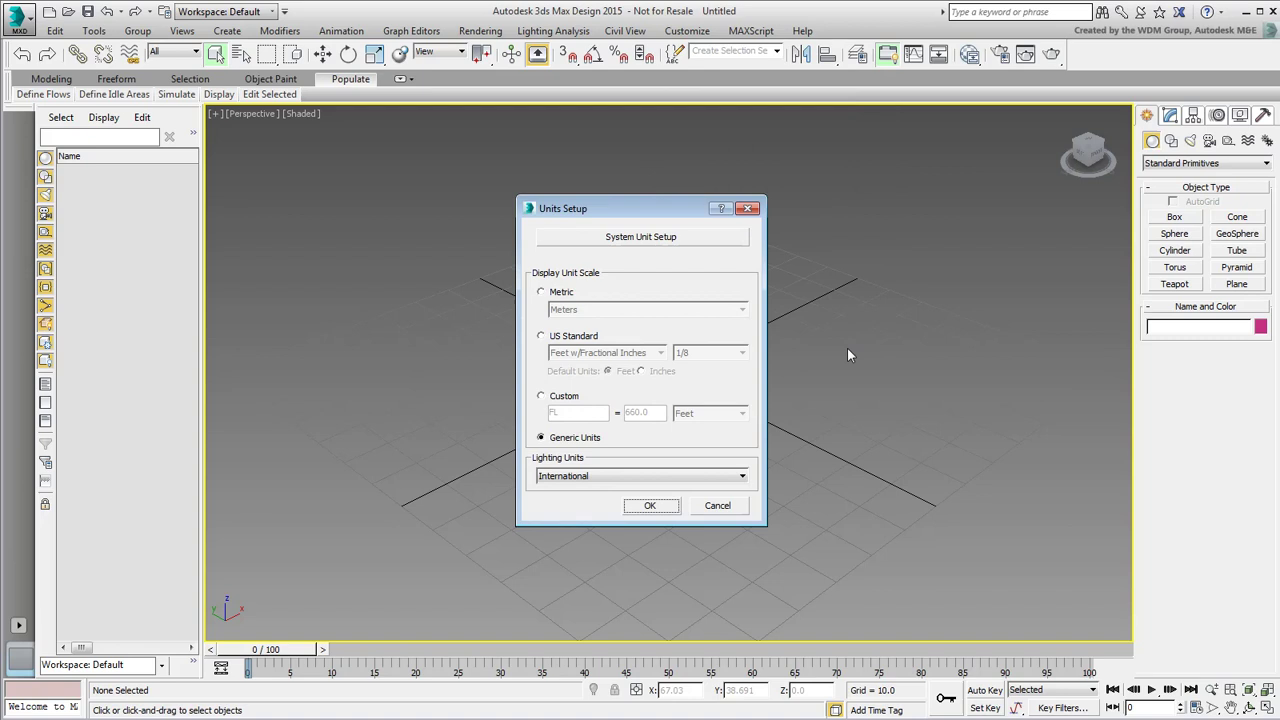
pyautogui.click(665, 242)
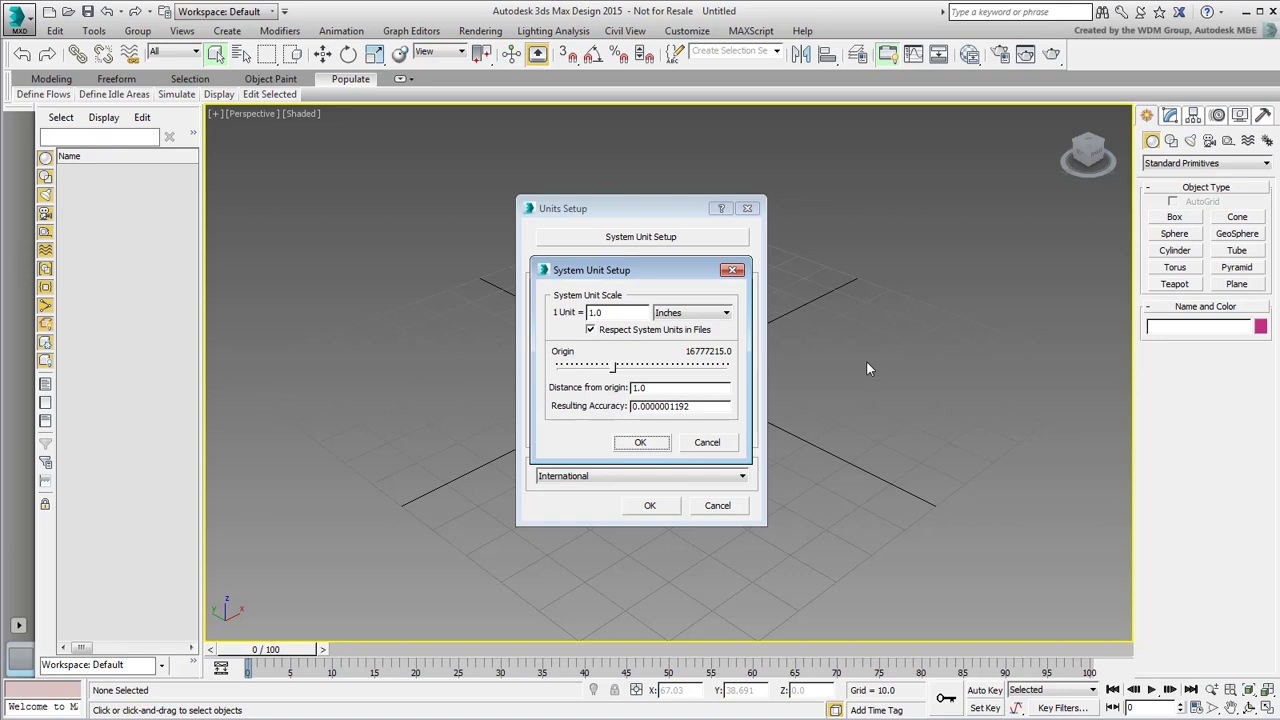
pyautogui.click(727, 317)
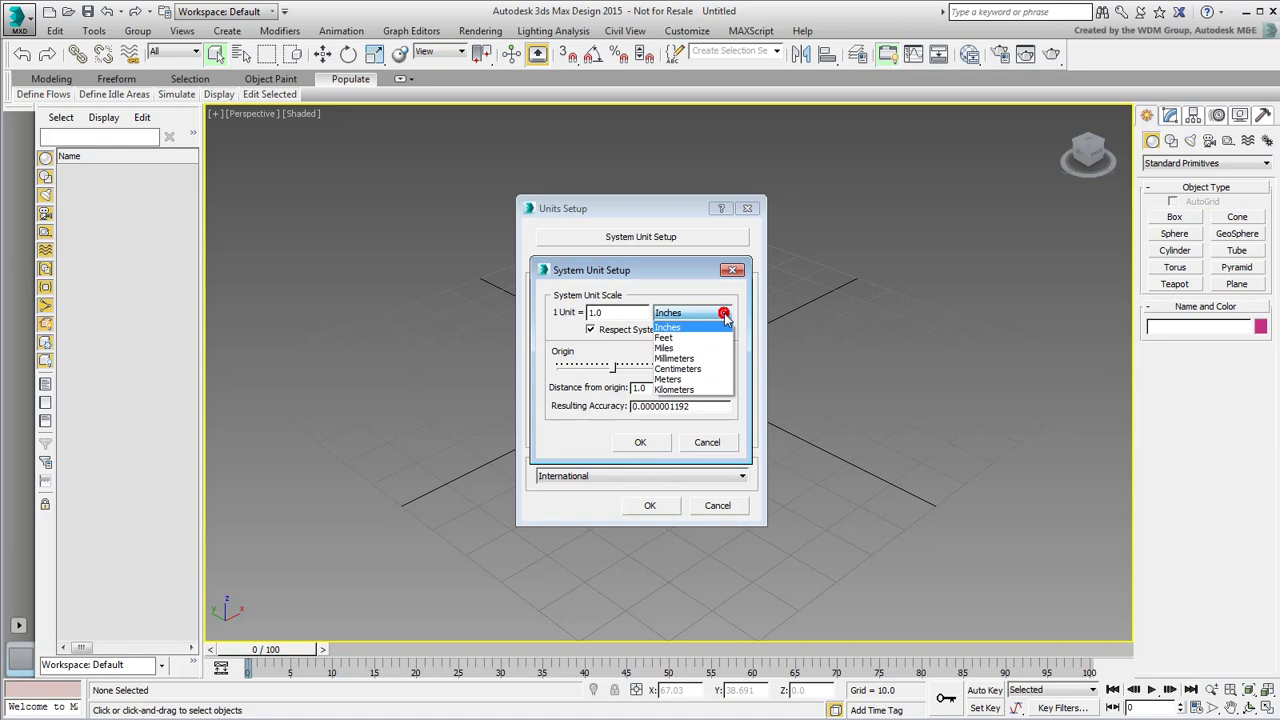
pyautogui.click(664, 339)
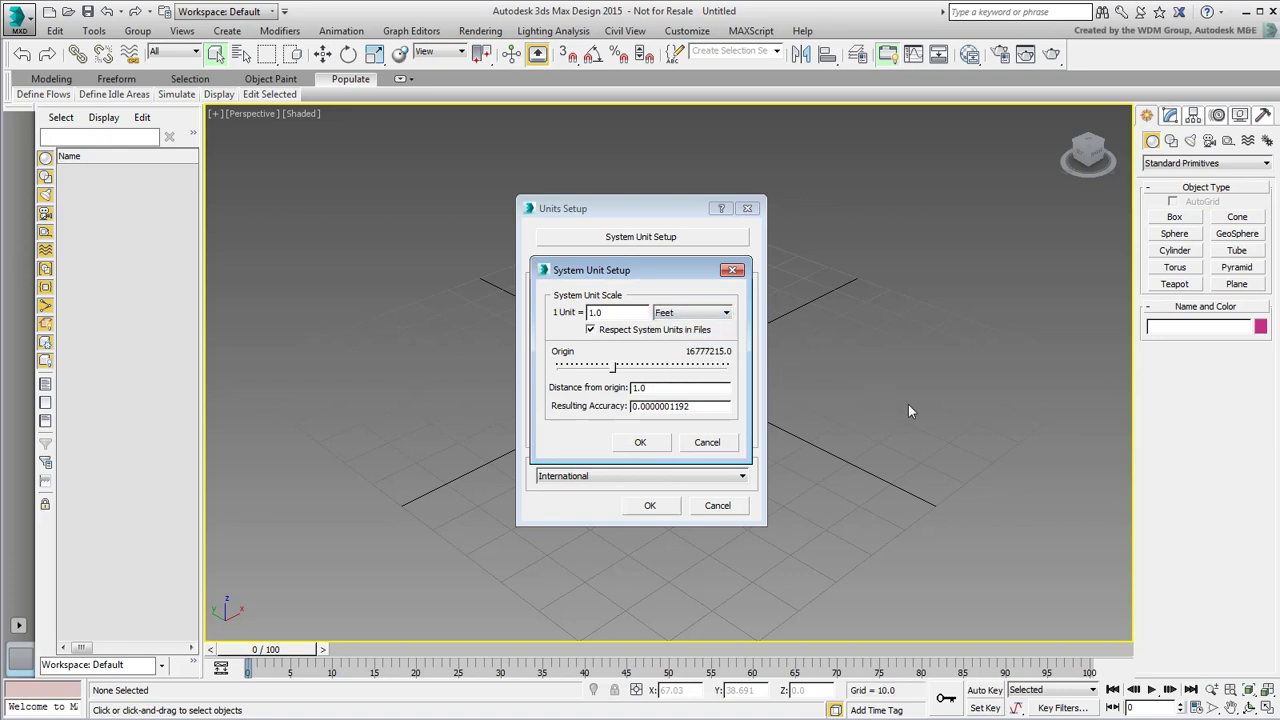
pyautogui.click(645, 443)
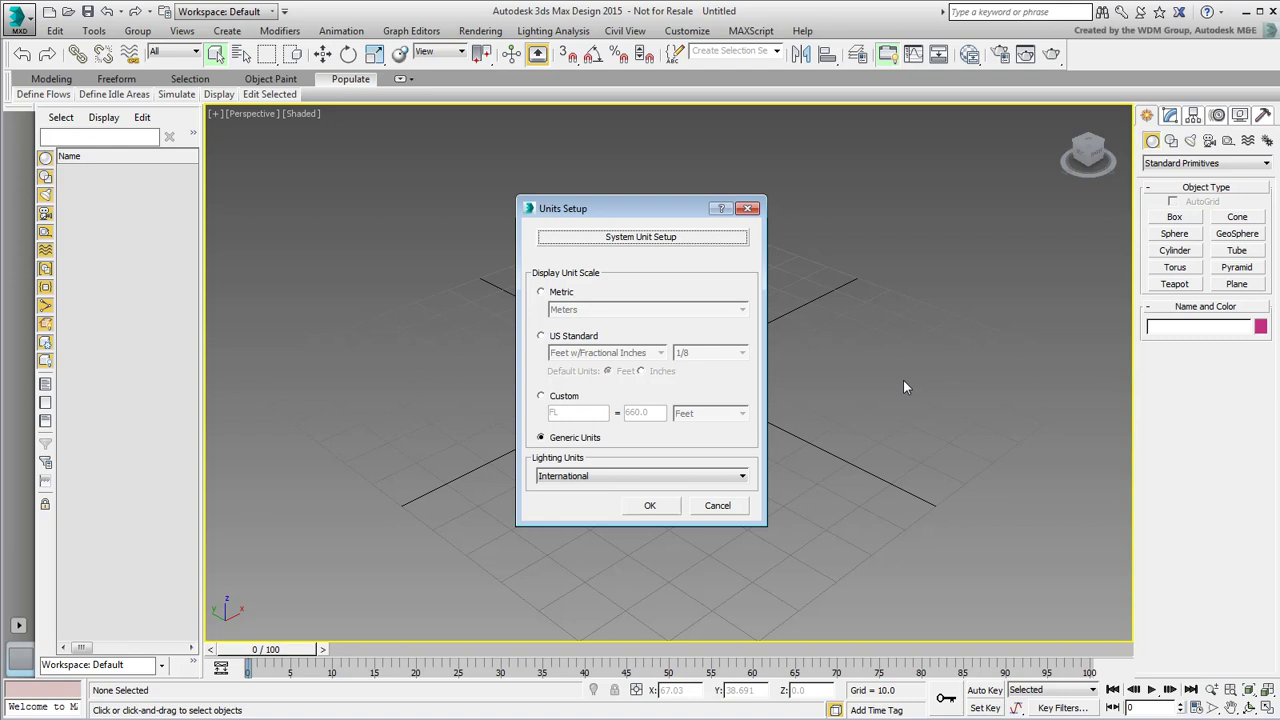
# - Choose US Standard display units (feet with fractional inches, 1/8 precision) and confirm
pyautogui.click(542, 337)
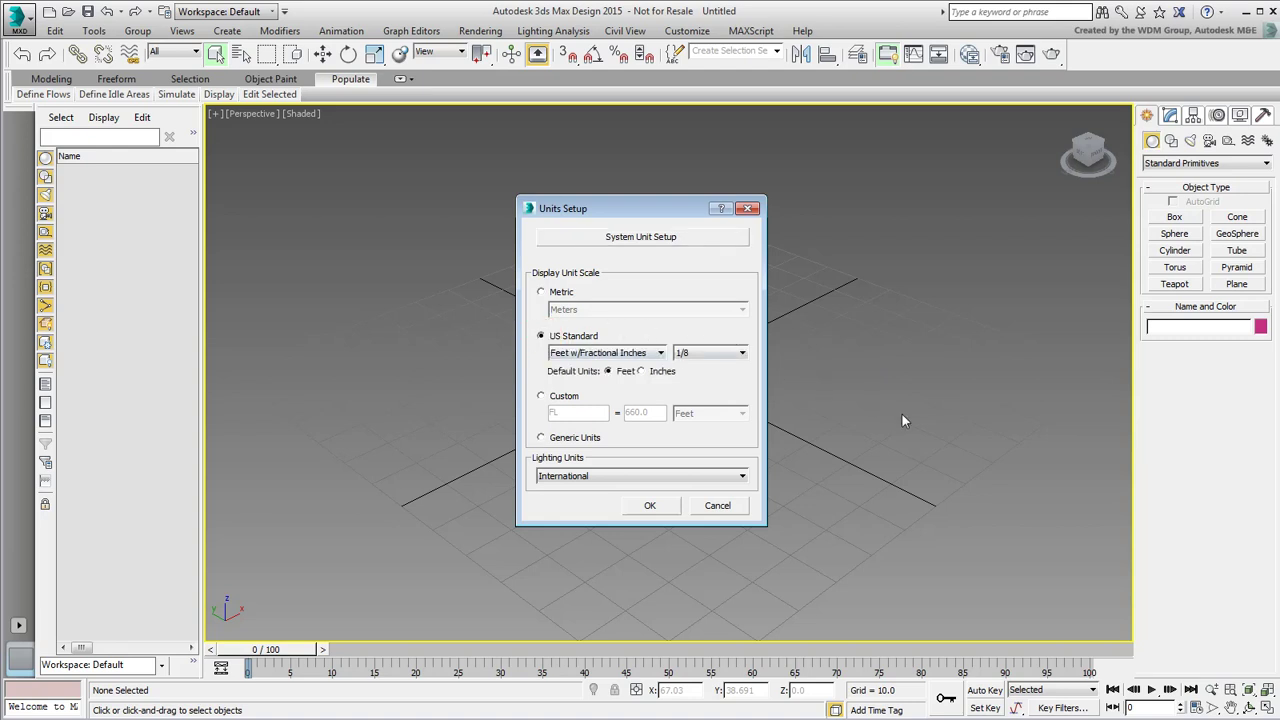
pyautogui.click(650, 507)
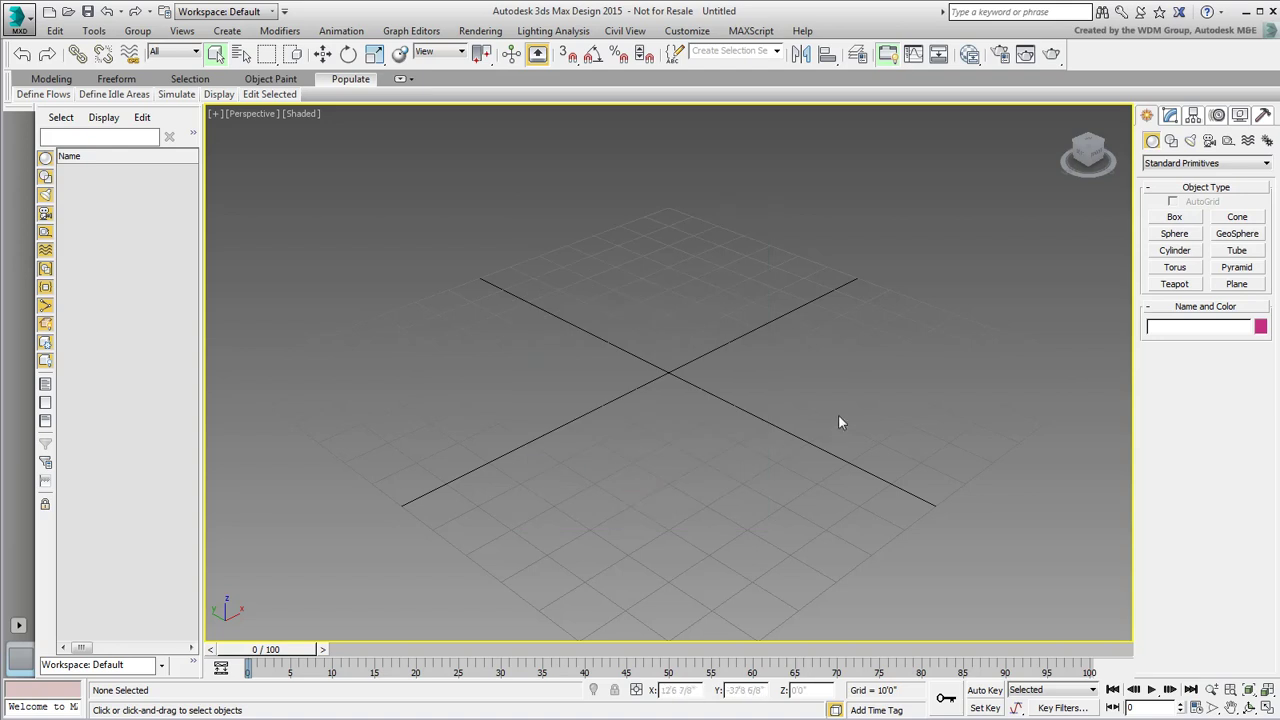